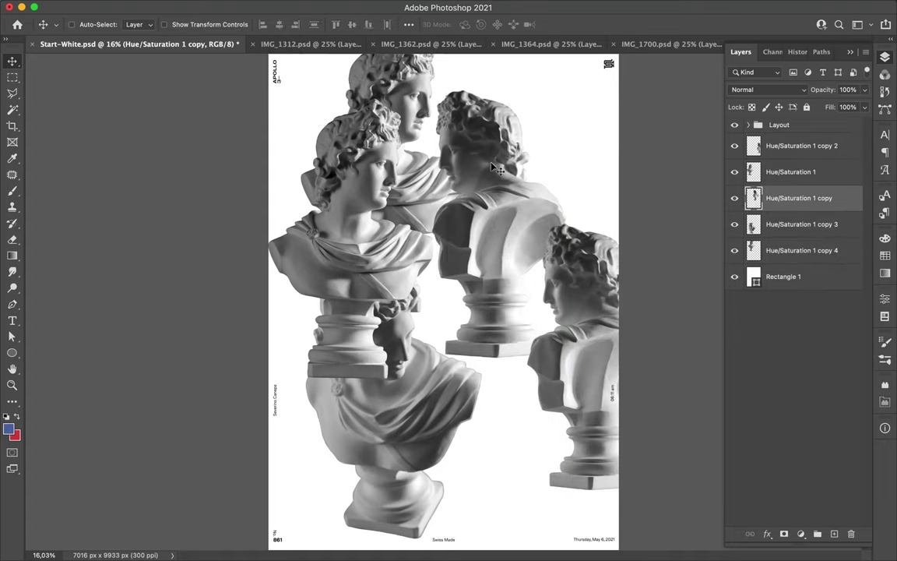
Step: Turn the traced outline into a selection, copy the bust to a new layer, and move it lower
{"action": "left_click", "coordinate": [302, 7]}
{"action": "key", "text": "ctrl+Return"}
{"action": "key", "text": "ctrl+j"}
{"action": "key", "text": "v"}
{"action": "left_click_drag", "start_coordinate": [476, 249], "coordinate": [514, 323]}
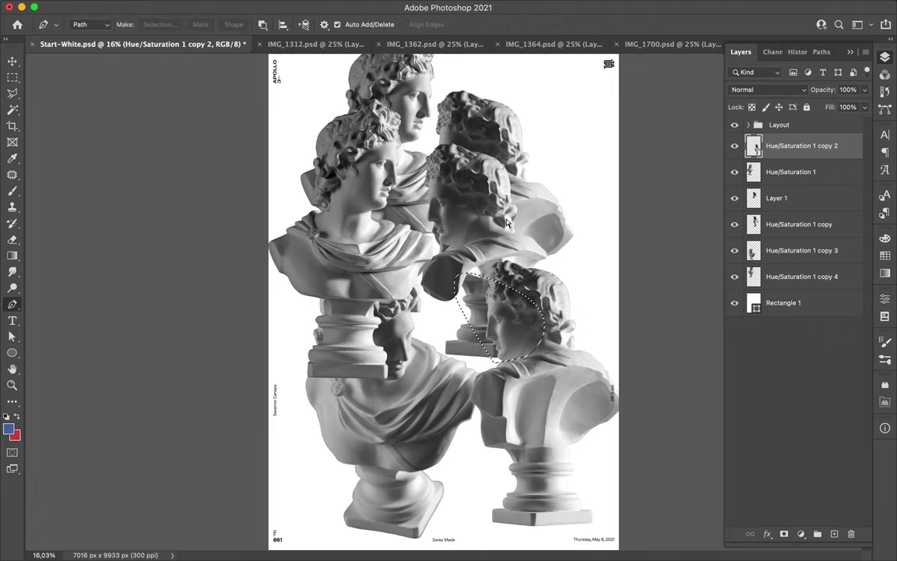
Step: Copy the selected head to a new layer and shift it left
{"action": "key", "text": "ctrl+j"}
{"action": "key", "text": "v"}
{"action": "left_click_drag", "start_coordinate": [510, 223], "coordinate": [475, 225]}
Step: Trace another head outline with the Pen tool, then select Layer 2
{"action": "key", "text": "p"}
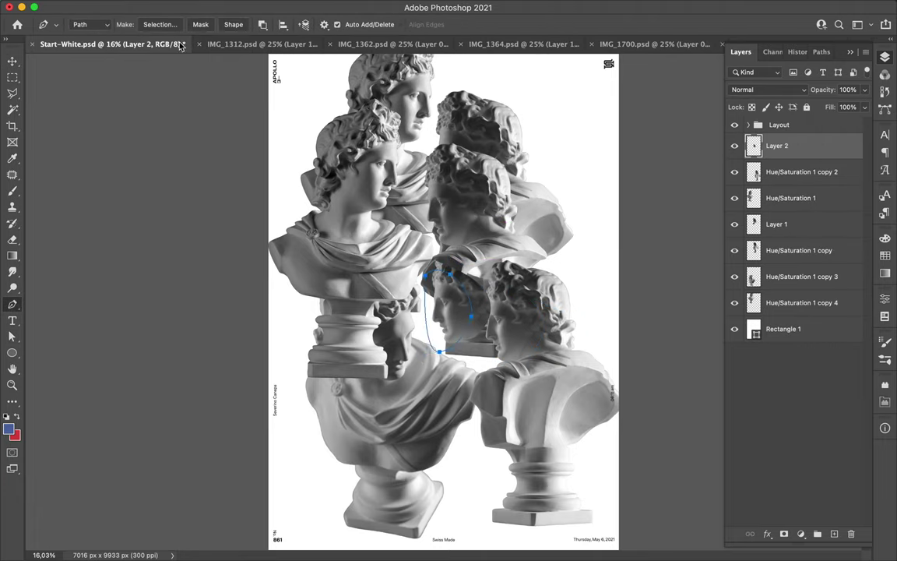
{"action": "left_click", "coordinate": [600, 244]}
{"action": "key", "text": "a"}
{"action": "left_click", "coordinate": [505, 284]}
{"action": "key", "text": "v"}
{"action": "left_click", "coordinate": [454, 307], "text": "ctrl"}
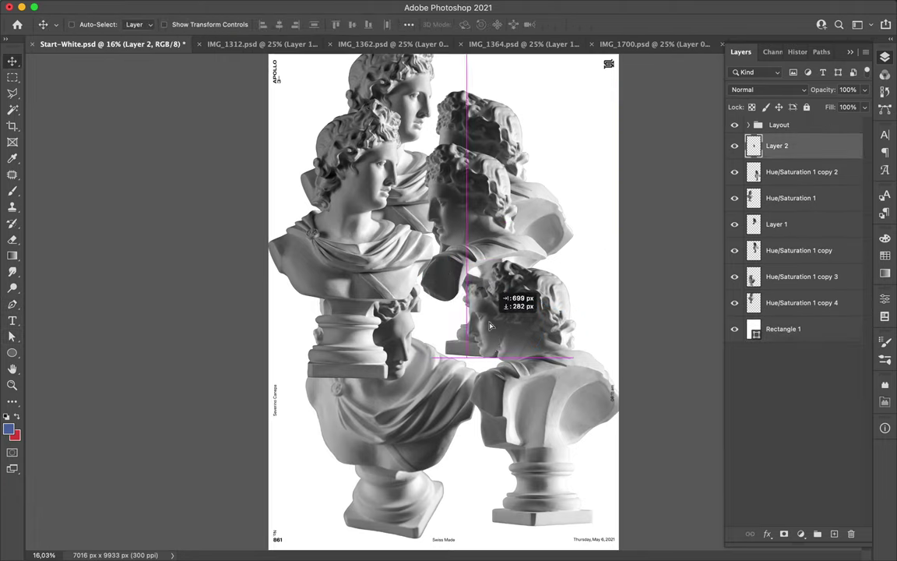
Step: Paint a shadow on a new layer and soften it with a 147.1 px Gaussian Blur
{"action": "left_click", "coordinate": [835, 534]}
{"action": "key", "text": "b"}
{"action": "right_click", "coordinate": [545, 179]}
{"action": "left_click", "coordinate": [320, 7]}
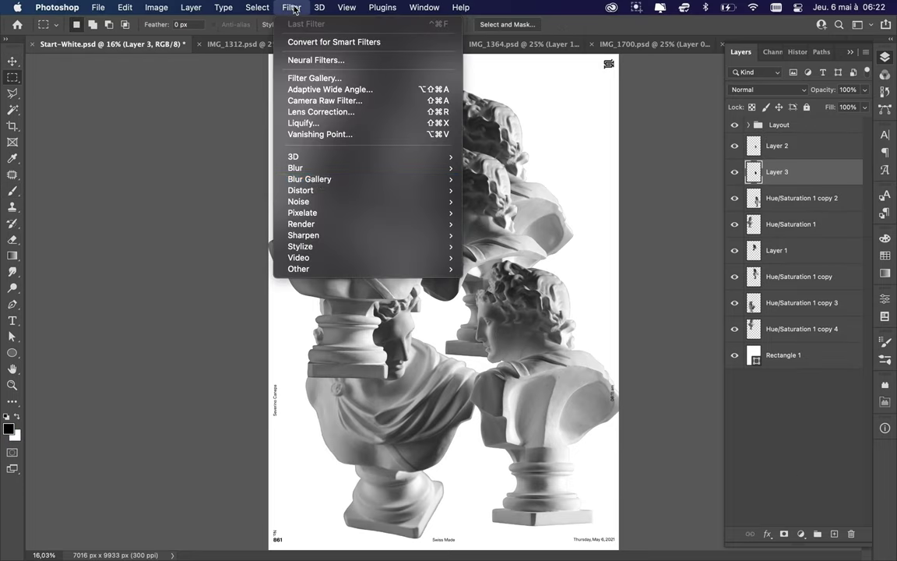
{"action": "left_click", "coordinate": [483, 257]}
{"action": "left_click_drag", "start_coordinate": [592, 234], "coordinate": [646, 244]}
{"action": "key", "text": "Return"}
Step: Move Layer 1 below Layer 3, hide Hue/Saturation 1 copy 2 and copy, and reposition copy 3
{"action": "key", "text": "v"}
{"action": "left_click_drag", "start_coordinate": [776, 250], "coordinate": [777, 187]}
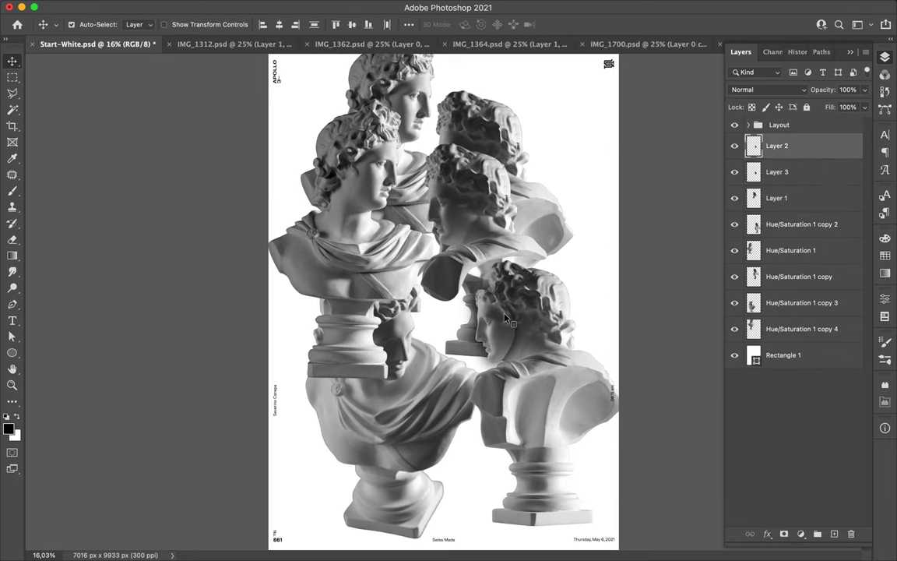
{"action": "left_click_drag", "start_coordinate": [460, 249], "coordinate": [449, 232]}
{"action": "left_click", "coordinate": [803, 225]}
{"action": "left_click", "coordinate": [735, 224]}
{"action": "left_click", "coordinate": [735, 277]}
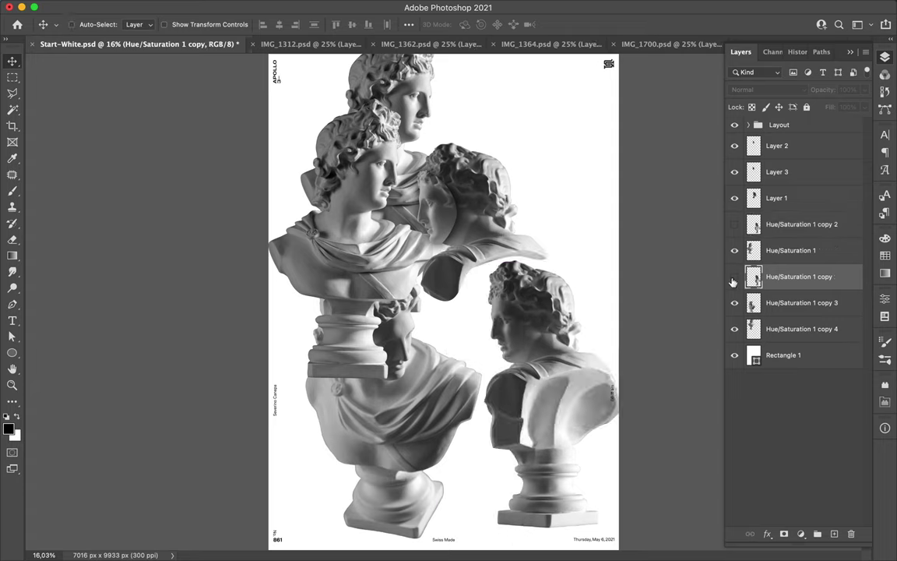
{"action": "left_click_drag", "start_coordinate": [405, 364], "coordinate": [506, 401]}
Step: Close the bust outline, make a 0.5 px feathered selection, and copy the bust to a new layer
{"action": "left_click", "coordinate": [510, 278]}
{"action": "right_click", "coordinate": [511, 279]}
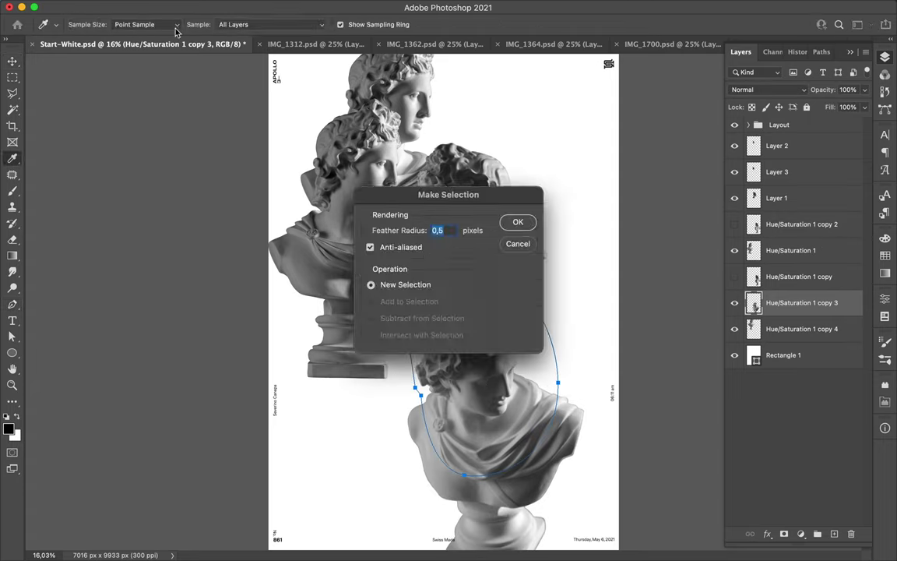
{"action": "key", "text": "Return"}
{"action": "key", "text": "ctrl+j"}
{"action": "key", "text": "v"}
{"action": "left_click_drag", "start_coordinate": [483, 334], "coordinate": [514, 317]}
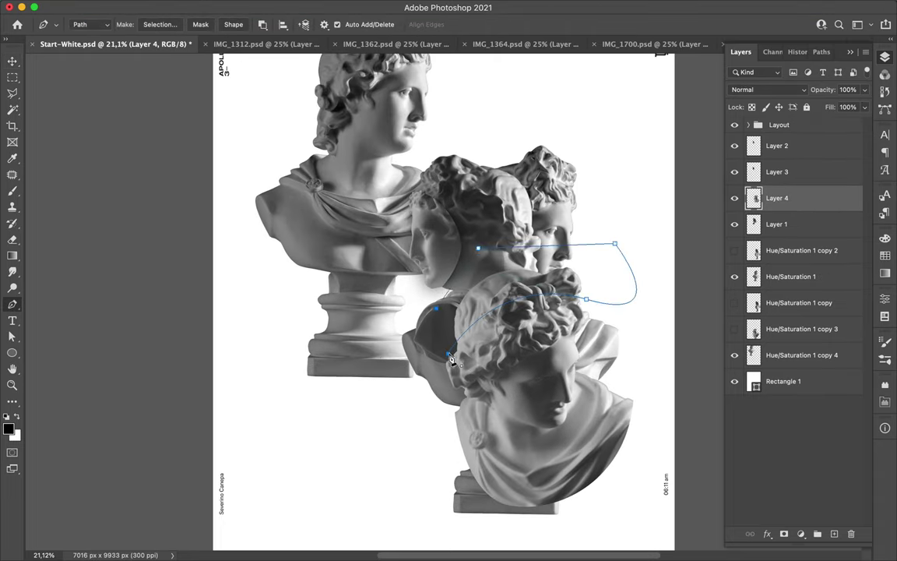
Step: Make the outline a selection and move the bust copy down and right
{"action": "left_click", "coordinate": [160, 24]}
{"action": "key", "text": "v"}
{"action": "left_click_drag", "start_coordinate": [526, 340], "coordinate": [458, 416]}
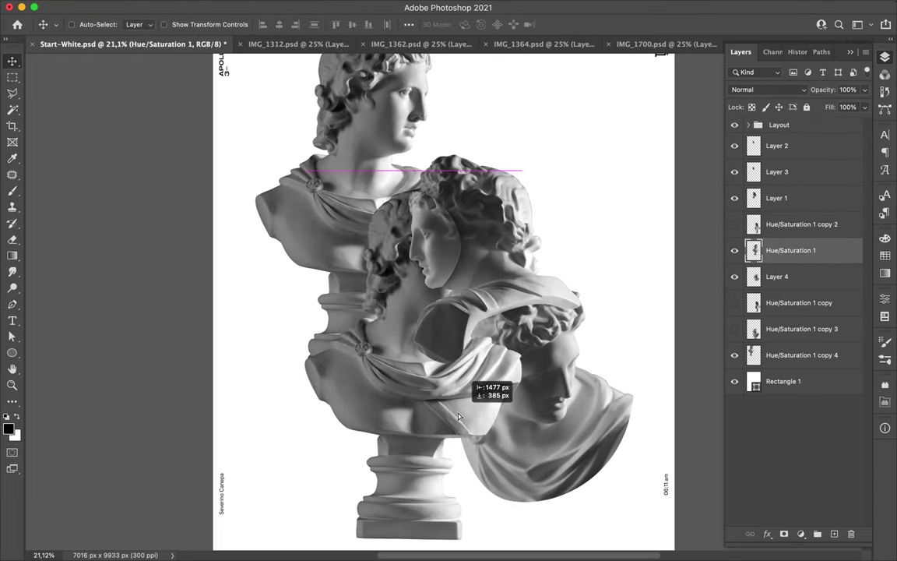
Step: Set the foreground to green and bring the dotted Ellipse 1 copy 7 strip from the other poster
{"action": "left_click", "coordinate": [8, 429]}
{"action": "left_click_drag", "start_coordinate": [458, 461], "coordinate": [468, 429]}
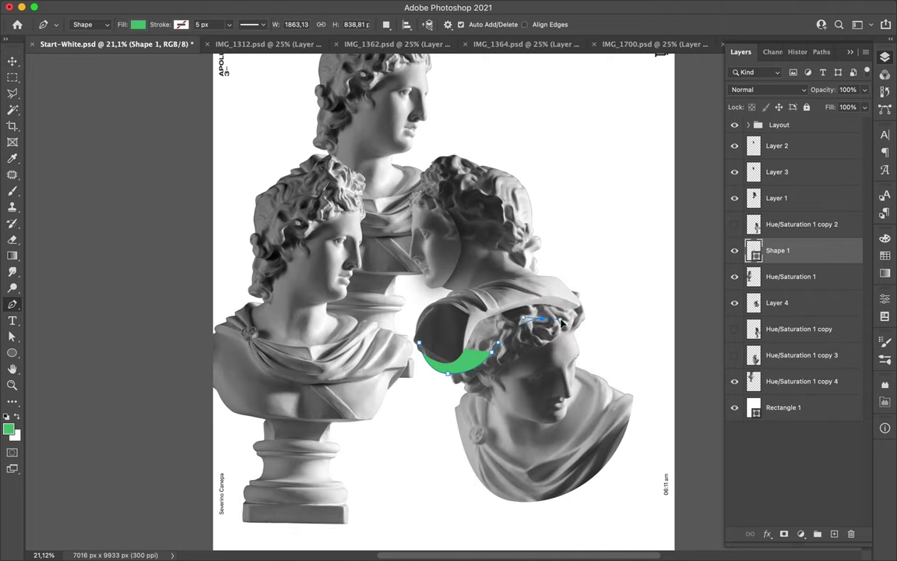
{"action": "left_click", "coordinate": [237, 45]}
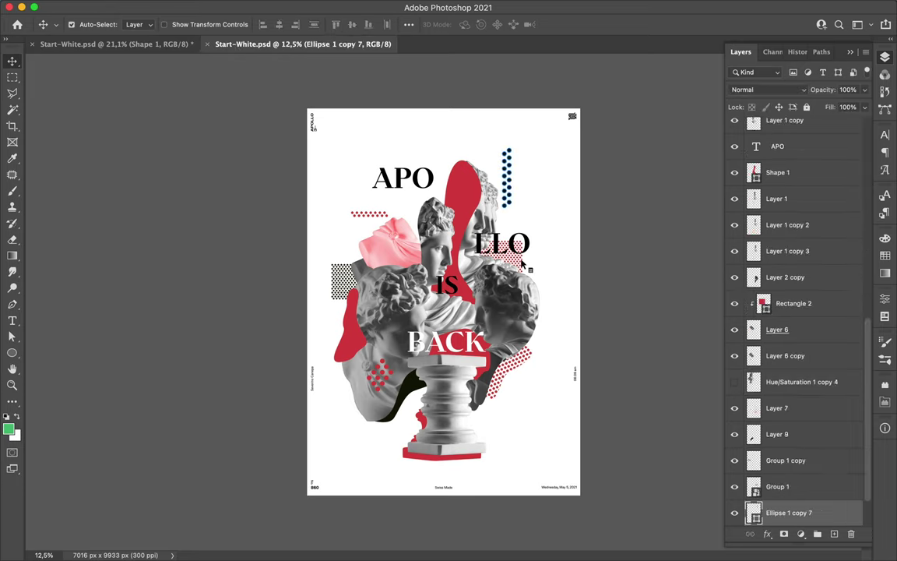
{"action": "left_click_drag", "start_coordinate": [520, 171], "coordinate": [573, 227]}
{"action": "left_click", "coordinate": [578, 296]}
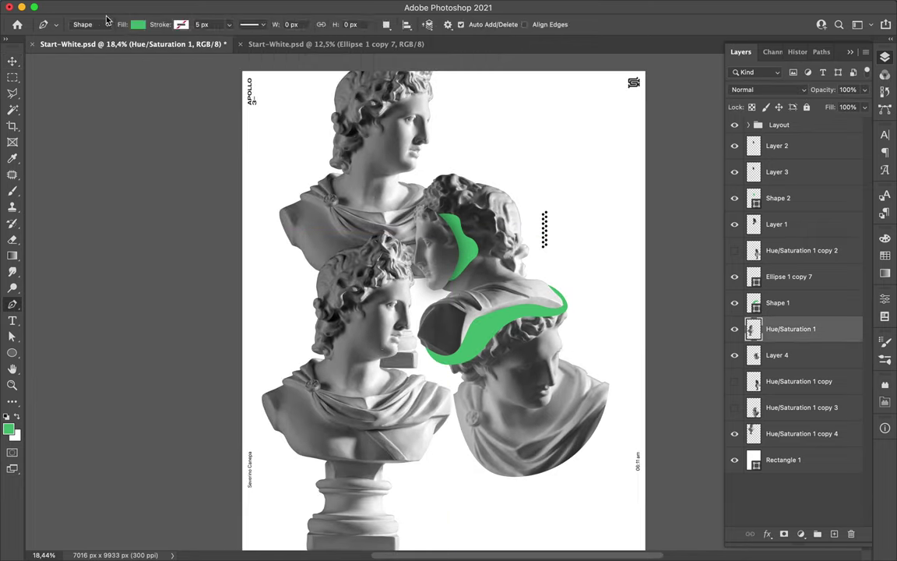
Step: Turn the traced head outline into a selection and copy it to Layer 5
{"action": "right_click", "coordinate": [480, 374]}
{"action": "key", "text": "Return"}
{"action": "key", "text": "ctrl+j"}
Step: Move the copied head up-right, shift busts to the lower right, and raise the dotted strip
{"action": "key", "text": "v"}
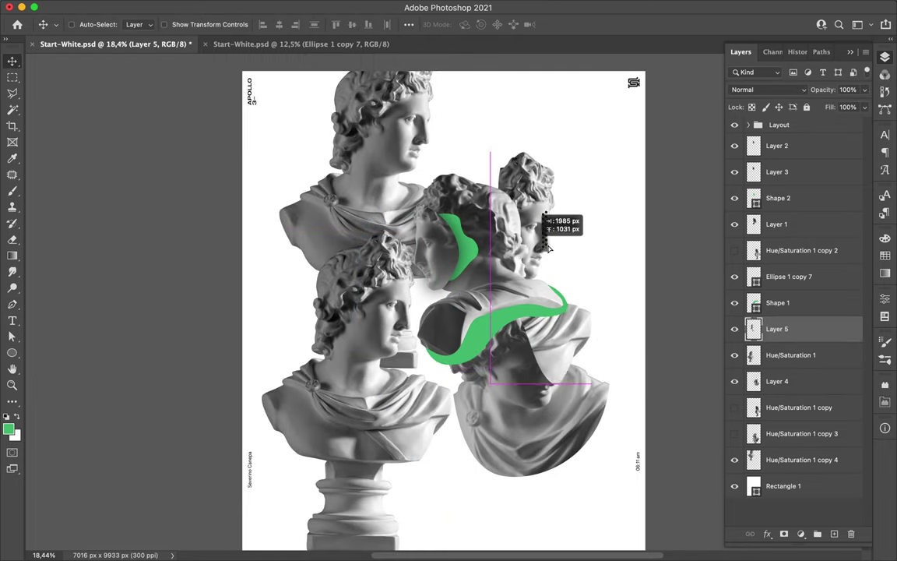
{"action": "mouse_move", "coordinate": [488, 320]}
{"action": "left_mouse_down"}
{"action": "mouse_move", "coordinate": [518, 251]}
{"action": "mouse_move", "coordinate": [542, 235]}
{"action": "left_mouse_up"}
{"action": "left_click_drag", "start_coordinate": [779, 145], "coordinate": [812, 344]}
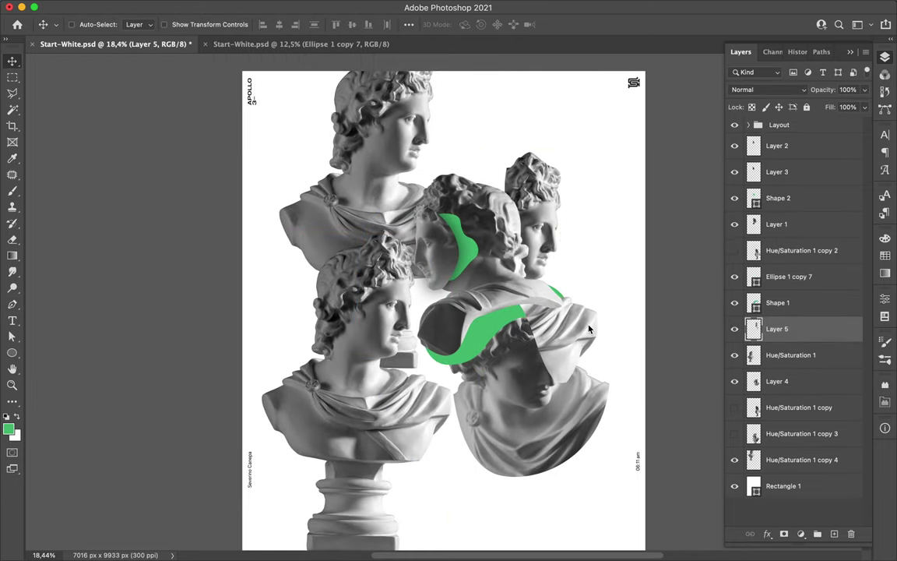
{"action": "mouse_move", "coordinate": [608, 341]}
{"action": "left_mouse_down"}
{"action": "mouse_move", "coordinate": [585, 345]}
{"action": "mouse_move", "coordinate": [567, 381]}
{"action": "left_mouse_up"}
{"action": "left_click", "coordinate": [492, 246], "text": "ctrl"}
{"action": "left_click_drag", "start_coordinate": [492, 246], "coordinate": [541, 180]}
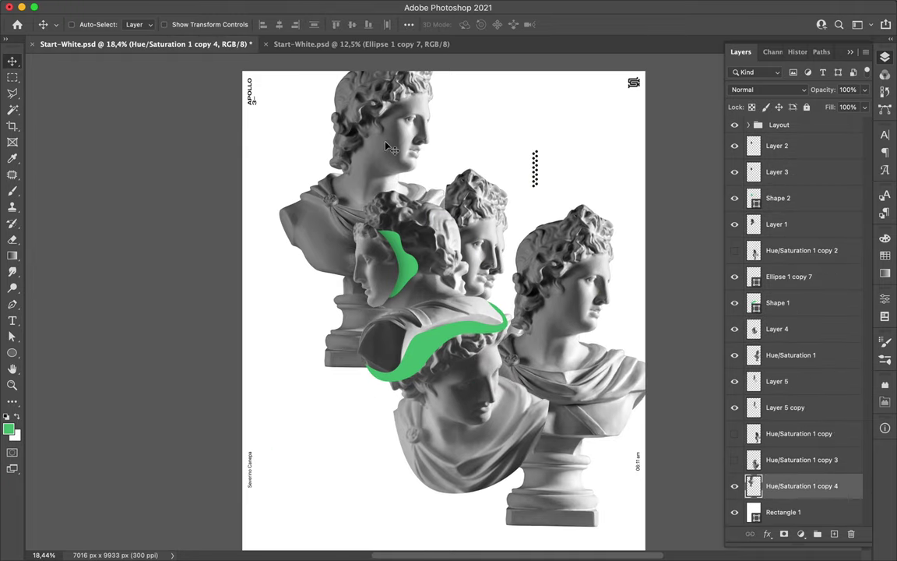
{"action": "left_click_drag", "start_coordinate": [337, 210], "coordinate": [579, 343]}
{"action": "left_click", "coordinate": [424, 257], "text": "ctrl"}
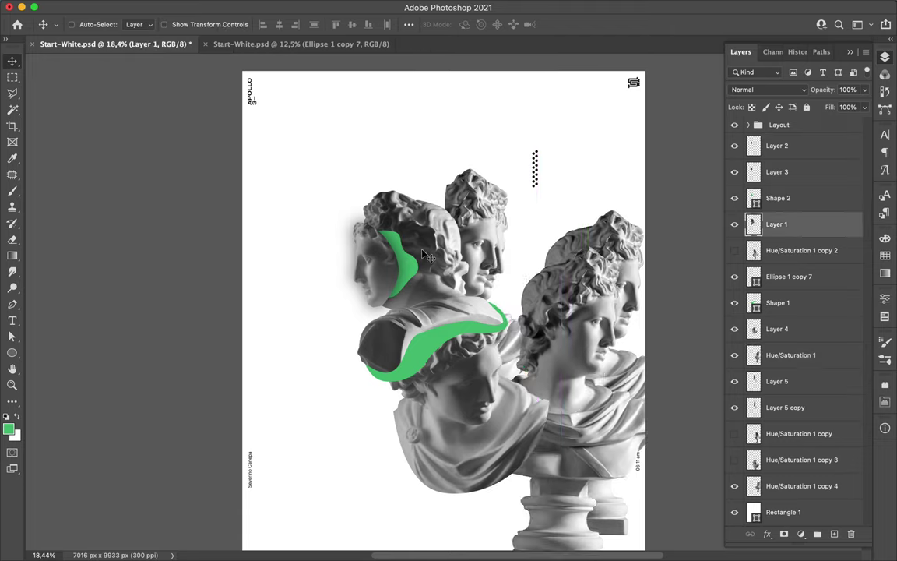
Step: Copy a traced head to a new layer, shift it left, and Alt-duplicate it slightly offset
{"action": "right_click", "coordinate": [286, 199]}
{"action": "key", "text": "Return"}
{"action": "key", "text": "ctrl+j"}
{"action": "key", "text": "v"}
{"action": "left_click_drag", "start_coordinate": [374, 274], "coordinate": [363, 274]}
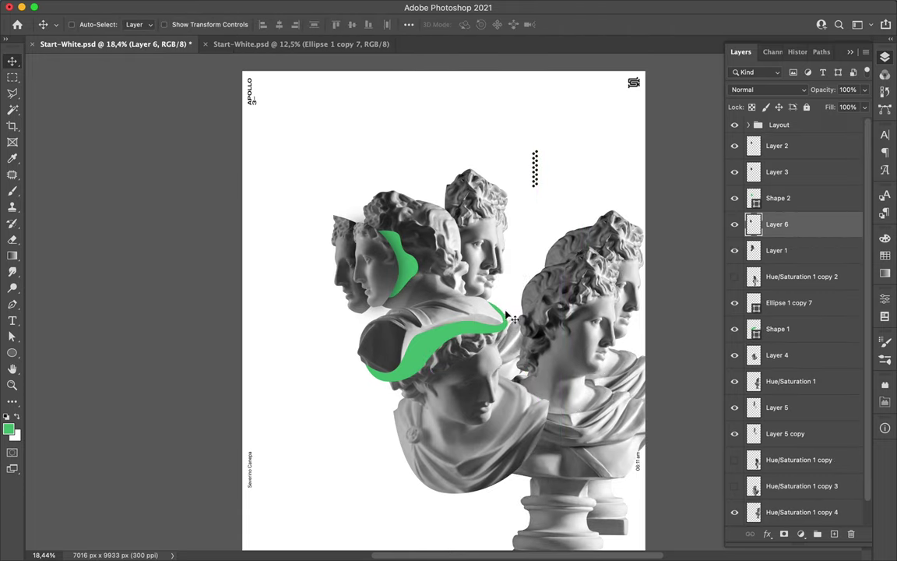
{"action": "left_click_drag", "start_coordinate": [506, 316], "coordinate": [515, 269]}
Step: Draw a green ellipse clipped to the duplicated head and set it to Overlay blend mode
{"action": "key", "text": "u"}
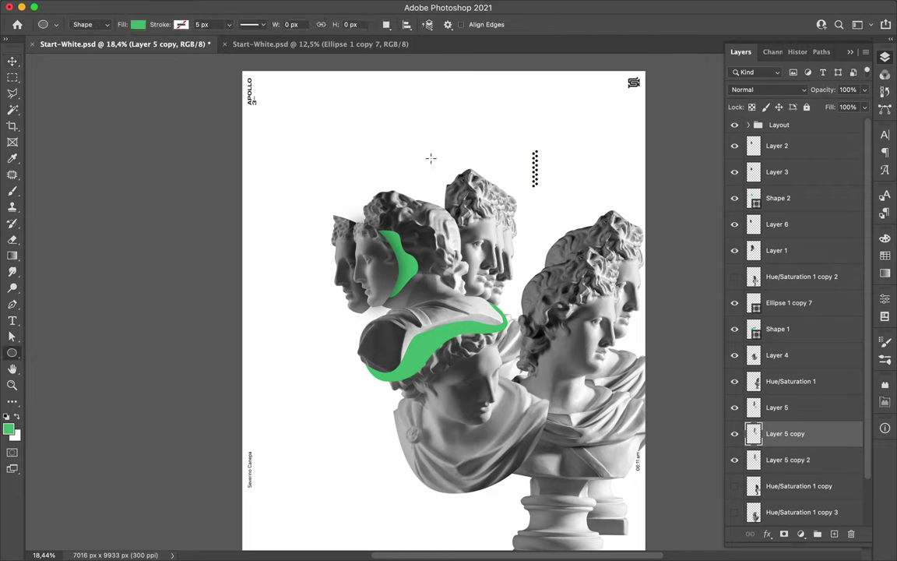
{"action": "left_click_drag", "start_coordinate": [467, 180], "coordinate": [530, 311]}
{"action": "key", "text": "ctrl+alt+g"}
{"action": "key", "text": "v"}
{"action": "left_click", "coordinate": [767, 90]}
{"action": "left_click", "coordinate": [685, 248]}
Step: Duplicate a layer, send it to the bottom of the stack, and nudge the dotted strip down
{"action": "scroll", "coordinate": [557, 230], "scroll_direction": "down", "scroll_amount": 2}
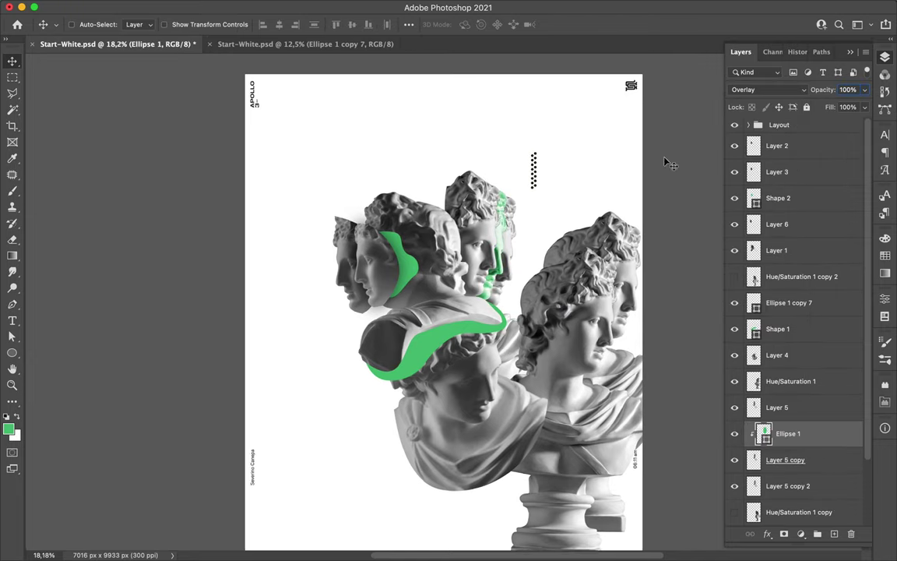
{"action": "key", "text": "alt+bracketright"}
{"action": "key", "text": "alt+bracketright"}
{"action": "key", "text": "ctrl+j"}
{"action": "key", "text": "ctrl+shift+bracketleft"}
{"action": "left_click_drag", "start_coordinate": [522, 156], "coordinate": [520, 182]}
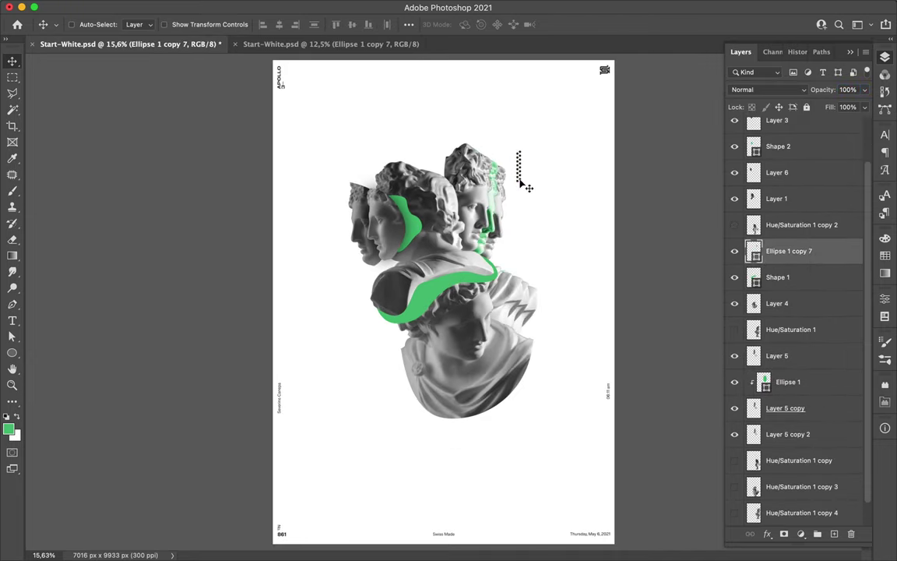
Step: Draw a Line shape with no fill and a green stroke of set width
{"action": "left_click", "coordinate": [339, 426]}
{"action": "left_click", "coordinate": [540, 225]}
{"action": "key", "text": "a"}
{"action": "left_click", "coordinate": [185, 24]}
{"action": "left_click", "coordinate": [229, 24]}
{"action": "left_click", "coordinate": [255, 24]}
Step: Repeat offset duplicates of the line into stripes, group them, and extend into a wide band
{"action": "key", "text": "v"}
{"action": "mouse_move", "coordinate": [439, 326]}
{"action": "left_mouse_down"}
{"action": "mouse_move", "coordinate": [327, 335]}
{"action": "mouse_move", "coordinate": [381, 281]}
{"action": "left_mouse_up"}
{"action": "key", "text": "ctrl+g"}
{"action": "left_click", "coordinate": [810, 266], "text": "shift"}
{"action": "mouse_move", "coordinate": [335, 312]}
{"action": "left_mouse_down"}
{"action": "mouse_move", "coordinate": [366, 296]}
{"action": "mouse_move", "coordinate": [405, 349]}
{"action": "mouse_move", "coordinate": [540, 361]}
{"action": "mouse_move", "coordinate": [512, 399]}
{"action": "left_mouse_up"}
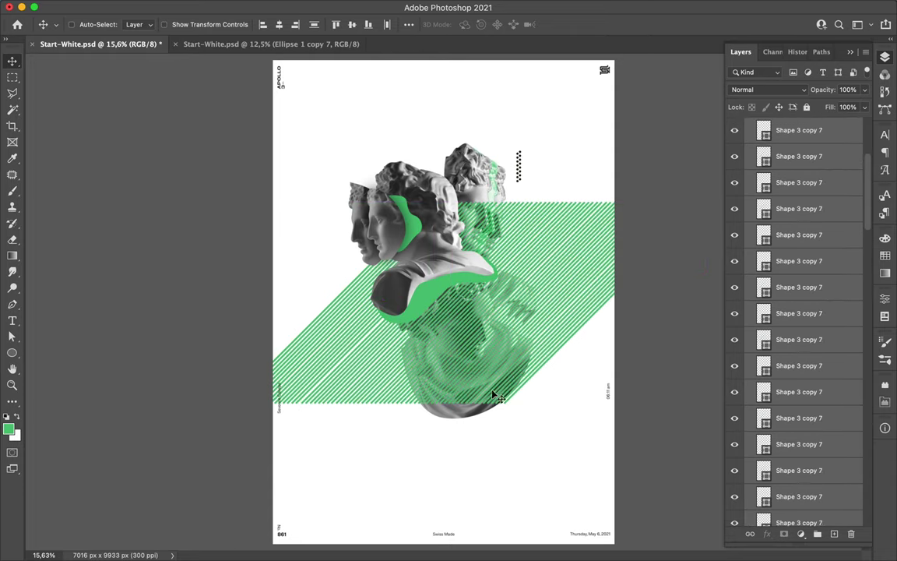
Step: Duplicate Group 1, merge the copy, and hide the original group
{"action": "left_click", "coordinate": [796, 207]}
{"action": "key", "text": "ctrl+j"}
{"action": "key", "text": "ctrl+e"}
{"action": "left_click", "coordinate": [734, 231]}
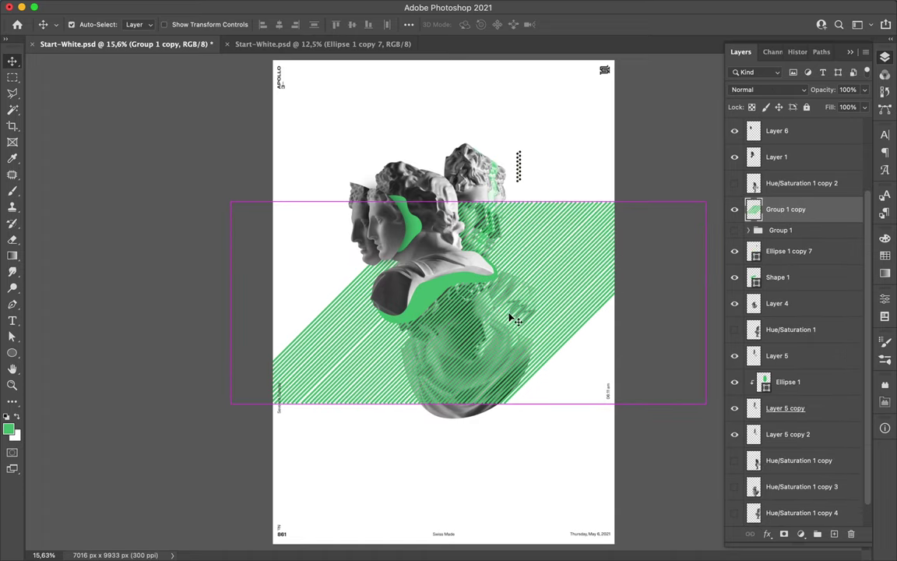
Step: Distribute the stripes evenly, merge them into one layer, and copy it to Layer 7
{"action": "left_click", "coordinate": [409, 24]}
{"action": "key", "text": "ctrl+z"}
{"action": "left_click", "coordinate": [794, 231], "text": "shift"}
{"action": "left_click", "coordinate": [409, 24]}
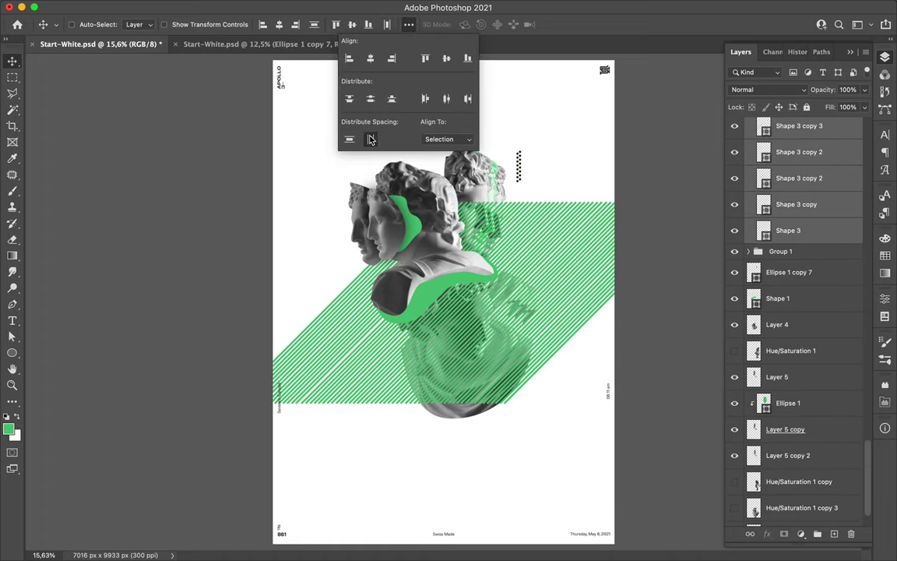
{"action": "key", "text": "ctrl+shift+z"}
{"action": "key", "text": "ctrl+e"}
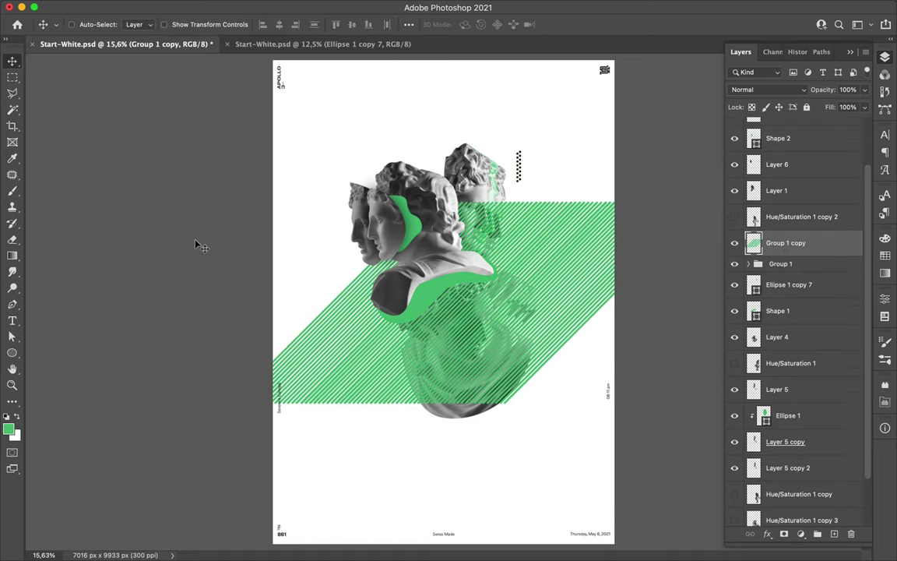
{"action": "key", "text": "ctrl+j"}
Step: Hide the stripe band, place the striped circle below Layer 5 copy, and duplicate it lower-left
{"action": "left_click", "coordinate": [734, 269]}
{"action": "key", "text": "v"}
{"action": "left_click_drag", "start_coordinate": [503, 304], "coordinate": [524, 263]}
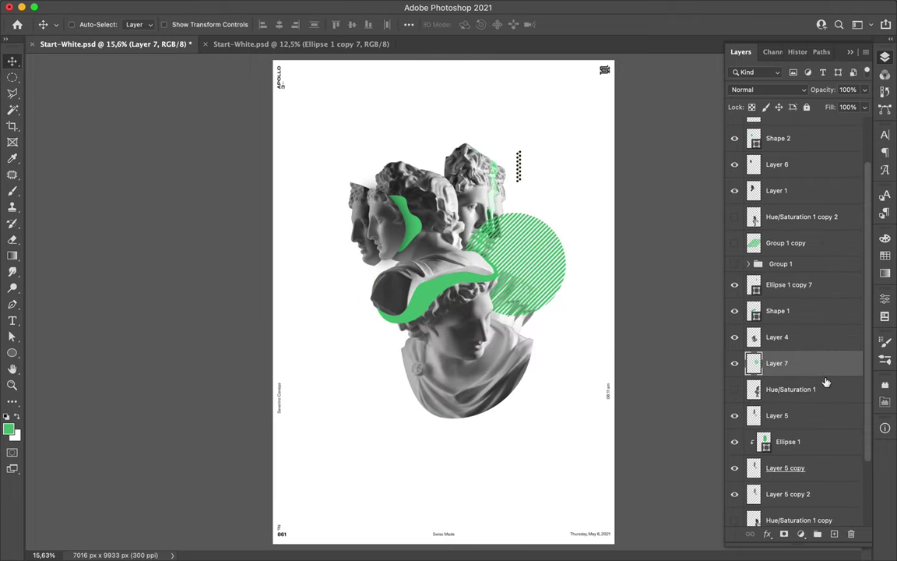
{"action": "left_click_drag", "start_coordinate": [786, 242], "coordinate": [786, 460]}
{"action": "left_click_drag", "start_coordinate": [444, 342], "coordinate": [394, 361]}
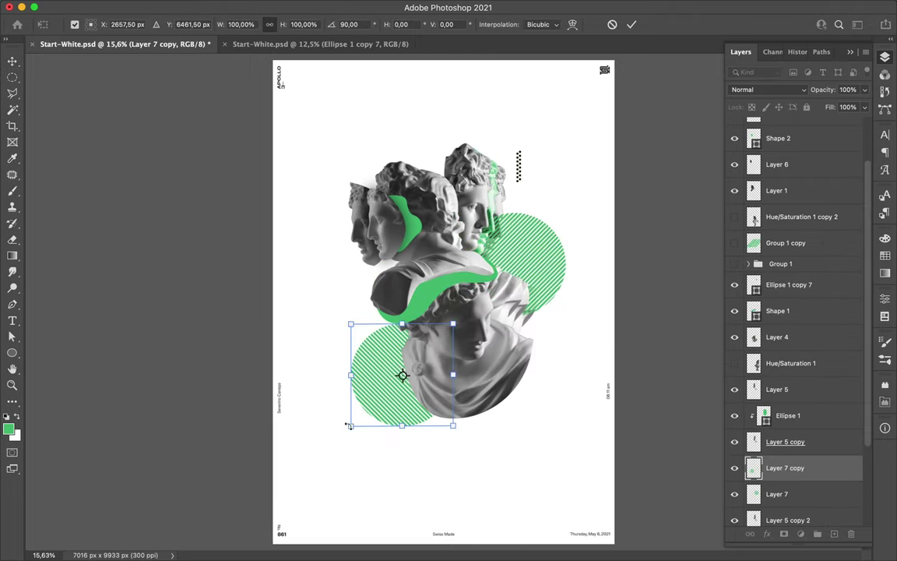
Step: Show the Hue/Saturation 1 copy 2 bust below Layer 4 and move it left
{"action": "left_click", "coordinate": [734, 217]}
{"action": "left_click_drag", "start_coordinate": [787, 216], "coordinate": [787, 343]}
{"action": "left_click_drag", "start_coordinate": [440, 366], "coordinate": [354, 331]}
Step: Copy a Pen-traced bust to Layer 8, move it right, and set the duplicate behind the main bust
{"action": "key", "text": "p"}
{"action": "left_click", "coordinate": [84, 24]}
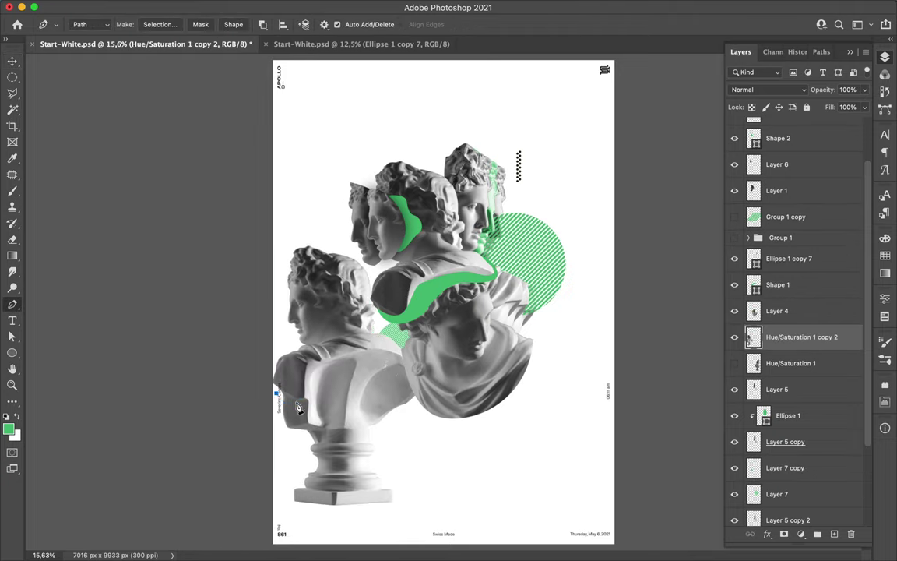
{"action": "left_click", "coordinate": [279, 397]}
{"action": "key", "text": "ctrl+Return"}
{"action": "key", "text": "ctrl+j"}
{"action": "key", "text": "v"}
{"action": "left_click_drag", "start_coordinate": [393, 385], "coordinate": [540, 341]}
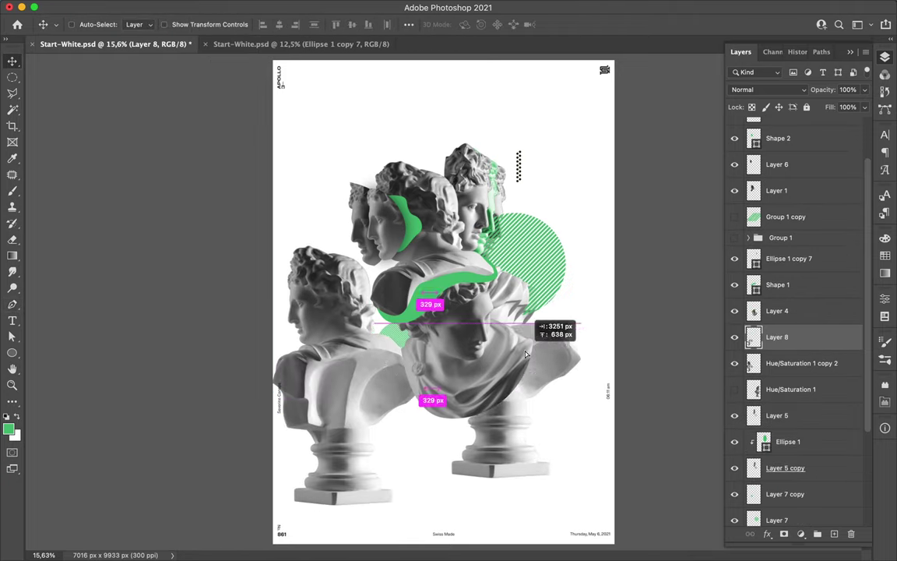
{"action": "left_click", "coordinate": [802, 363]}
{"action": "left_click_drag", "start_coordinate": [362, 497], "coordinate": [465, 474]}
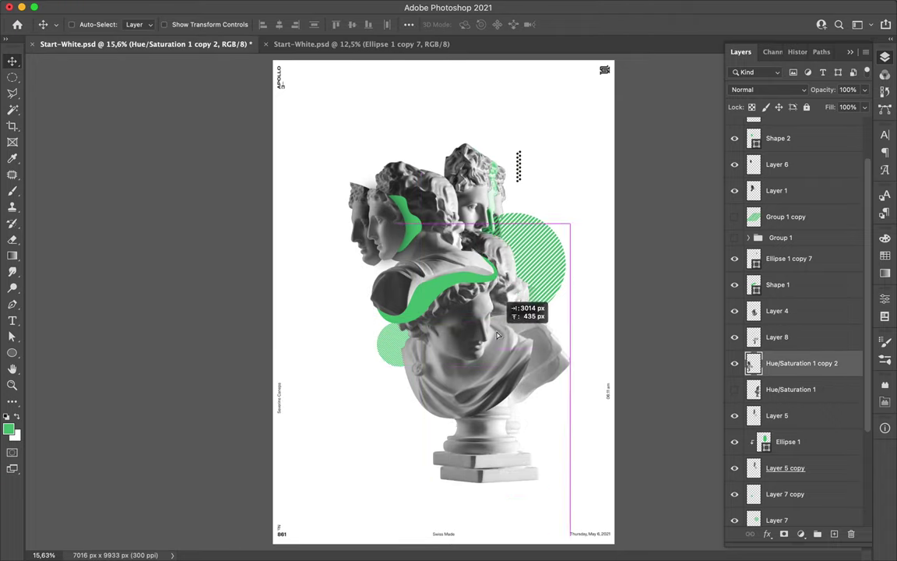
Step: On a new layer, paint a green brush curve around the front bust
{"action": "key", "text": "ctrl+bracketleft"}
{"action": "key", "text": "ctrl+bracketleft"}
{"action": "key", "text": "ctrl+bracketleft"}
{"action": "left_click", "coordinate": [777, 265]}
{"action": "key", "text": "ctrl+shift+alt+n"}
{"action": "key", "text": "b"}
{"action": "left_click_drag", "start_coordinate": [436, 257], "coordinate": [507, 335]}
{"action": "key", "text": "v"}
{"action": "left_click_drag", "start_coordinate": [461, 368], "coordinate": [487, 377]}
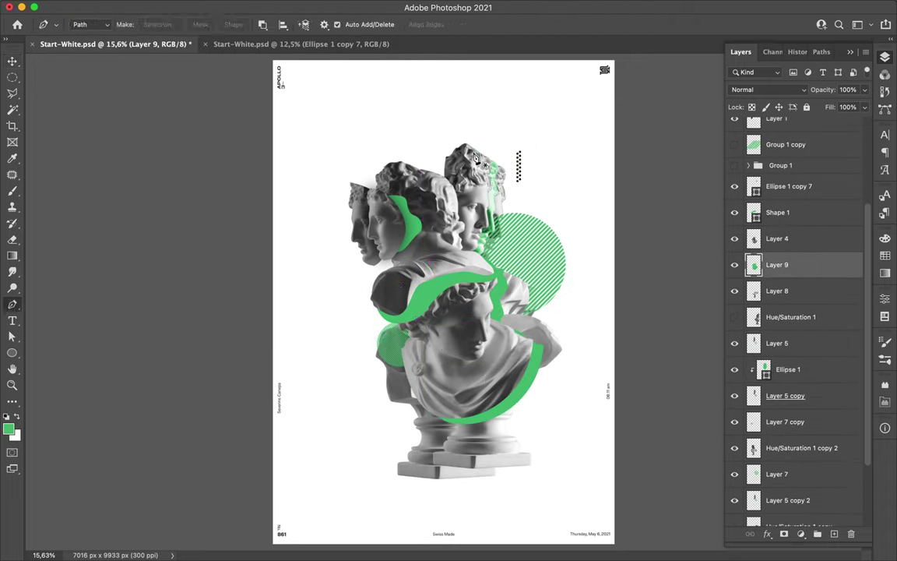
Step: Draw a green Pen shape curving over the top head
{"action": "left_click", "coordinate": [472, 161]}
{"action": "left_click", "coordinate": [458, 137]}
{"action": "left_click", "coordinate": [425, 154]}
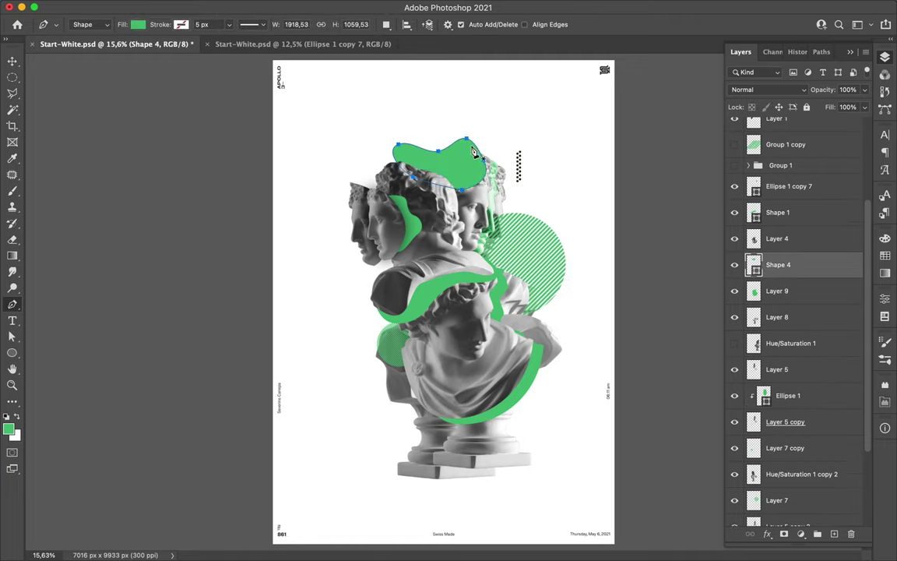
Step: Duplicate the top bust upper-left and lower in the stack, and copy the dotted strip left
{"action": "left_click_drag", "start_coordinate": [465, 184], "coordinate": [410, 165]}
{"action": "mouse_move", "coordinate": [779, 148]}
{"action": "left_mouse_down"}
{"action": "mouse_move", "coordinate": [769, 459]}
{"action": "mouse_move", "coordinate": [790, 475]}
{"action": "left_mouse_up"}
{"action": "left_click", "coordinate": [519, 164], "text": "ctrl"}
{"action": "left_click_drag", "start_coordinate": [519, 163], "coordinate": [348, 315]}
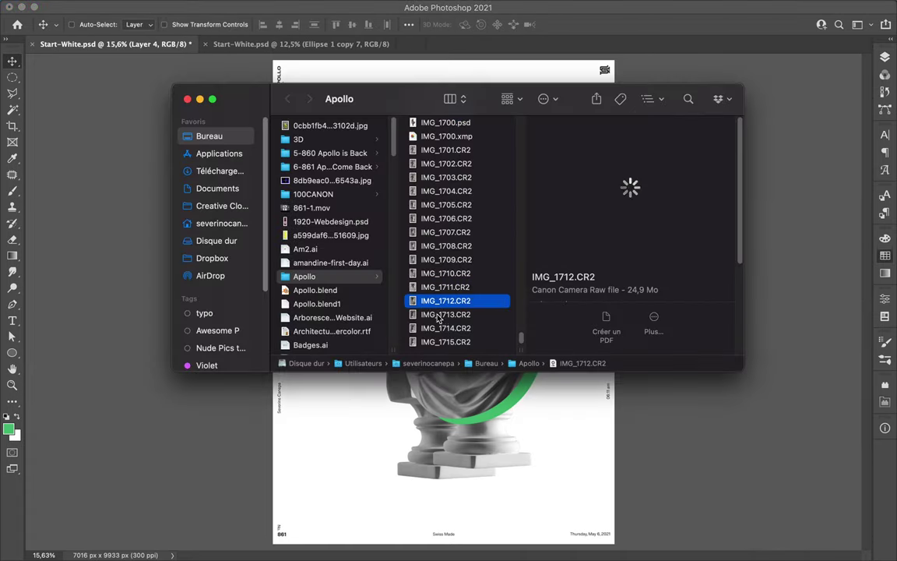
Step: Import the IMG_1710 raw photo into Photoshop and unlock its background as an editable layer
{"action": "left_click", "coordinate": [438, 316]}
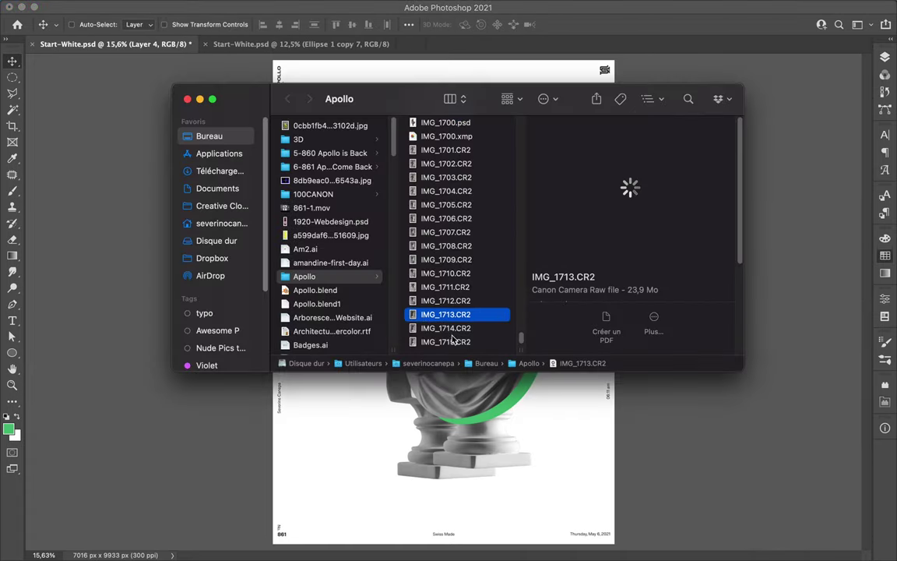
{"action": "left_click_drag", "start_coordinate": [440, 274], "coordinate": [425, 487]}
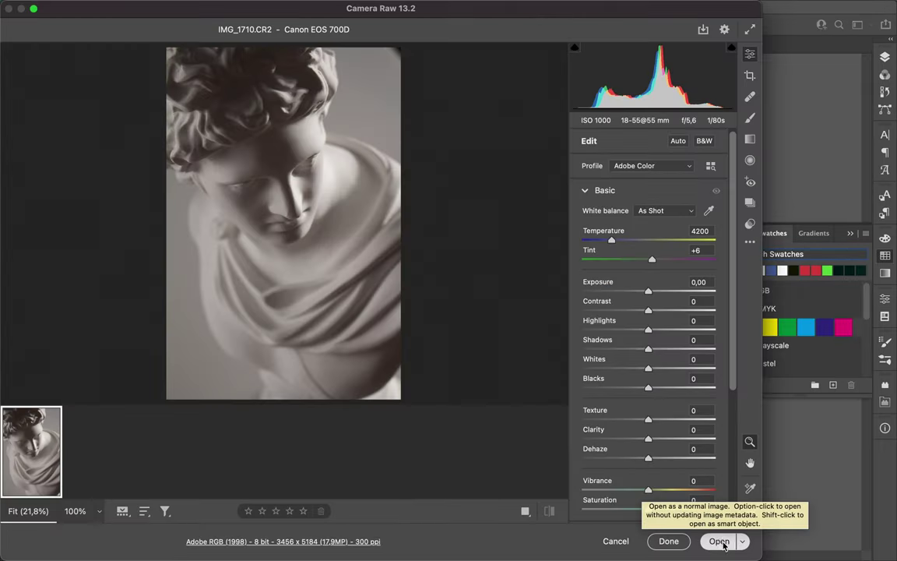
{"action": "left_click", "coordinate": [717, 538]}
{"action": "double_click", "coordinate": [790, 130]}
Step: Make the photo grayscale with Hue/Saturation and boost its contrast with Levels
{"action": "left_click", "coordinate": [560, 254]}
{"action": "left_click", "coordinate": [802, 534]}
{"action": "left_click", "coordinate": [829, 394]}
{"action": "left_click", "coordinate": [802, 534]}
{"action": "left_click", "coordinate": [814, 335]}
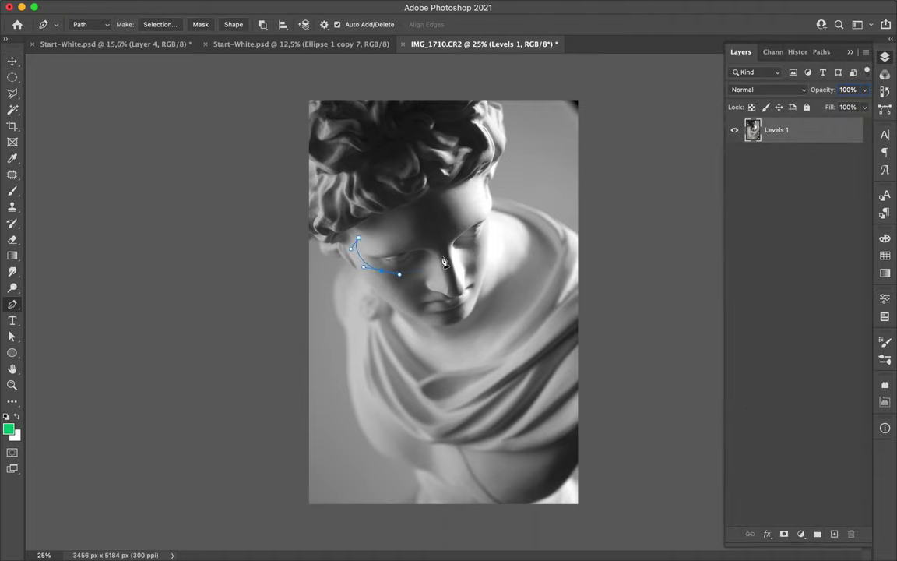
Step: Move the traced bust cut-out into the poster and position it in the stack
{"action": "key", "text": "v"}
{"action": "left_click", "coordinate": [117, 43]}
{"action": "left_click", "coordinate": [779, 396]}
{"action": "mouse_move", "coordinate": [444, 236]}
{"action": "left_mouse_down"}
{"action": "mouse_move", "coordinate": [505, 245]}
{"action": "mouse_move", "coordinate": [510, 195]}
{"action": "left_mouse_up"}
Step: Add a Levels adjustment in the poster to raise the new bust's contrast
{"action": "left_click", "coordinate": [802, 534]}
{"action": "left_click", "coordinate": [814, 335]}
{"action": "left_click", "coordinate": [890, 64]}
{"action": "left_click", "coordinate": [888, 63]}
Step: Reorder Levels 1 down the layer stack to sit just below Layer 7
{"action": "key", "text": "F7"}
{"action": "key", "text": "ctrl+z"}
{"action": "key", "text": "ctrl+shift+z"}
{"action": "left_click_drag", "start_coordinate": [771, 235], "coordinate": [771, 263]}
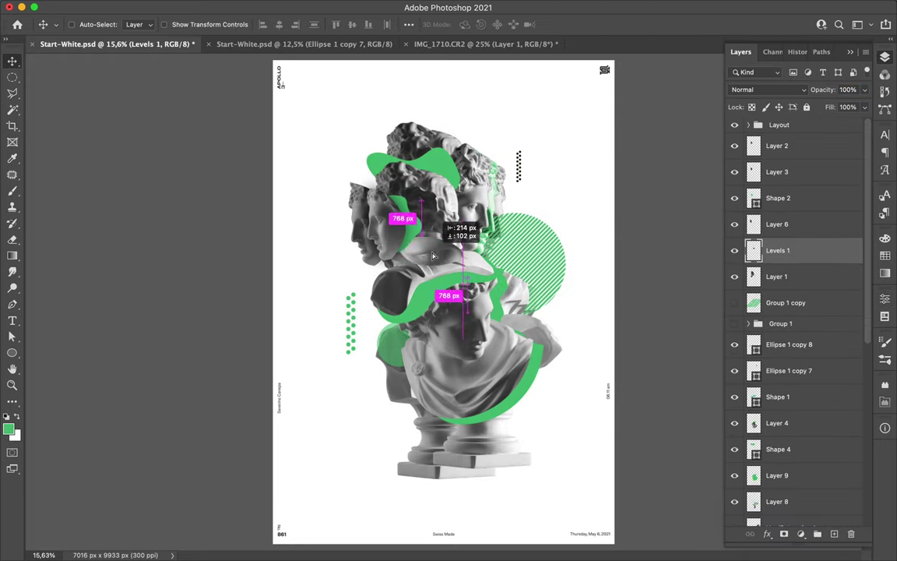
{"action": "left_click_drag", "start_coordinate": [793, 309], "coordinate": [776, 452]}
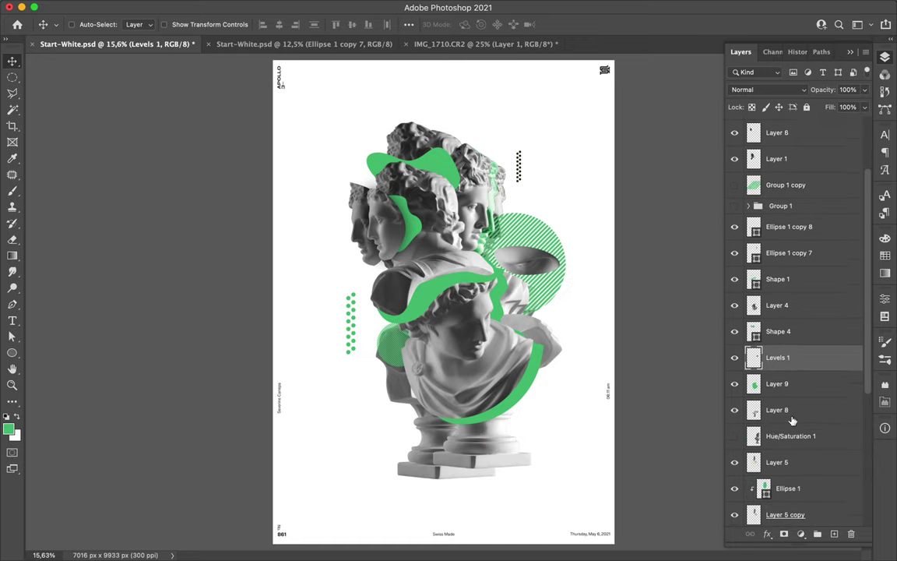
{"action": "left_click_drag", "start_coordinate": [791, 469], "coordinate": [792, 470]}
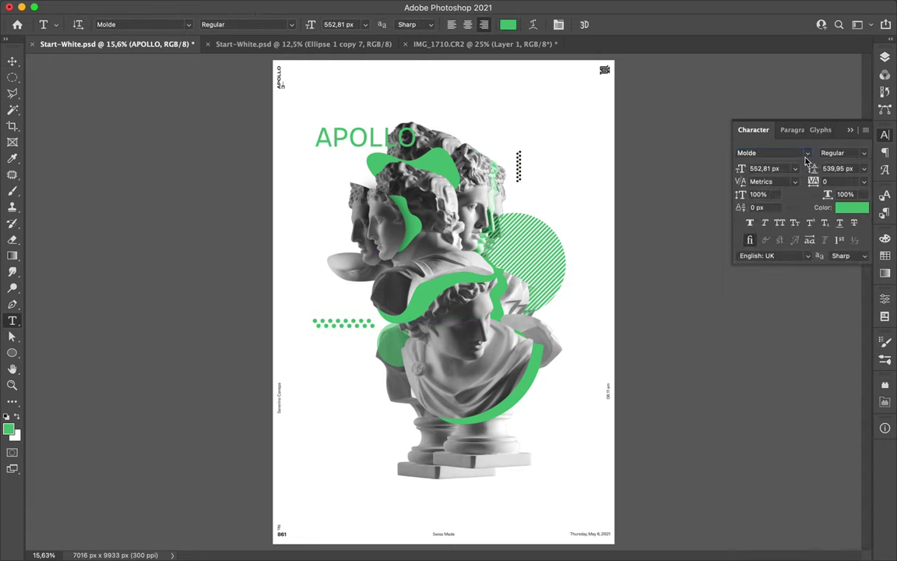
Step: Set the APOLLO title to Allrounder Antiqua Regular with 510 leading
{"action": "left_click", "coordinate": [808, 152]}
{"action": "left_click", "coordinate": [680, 498]}
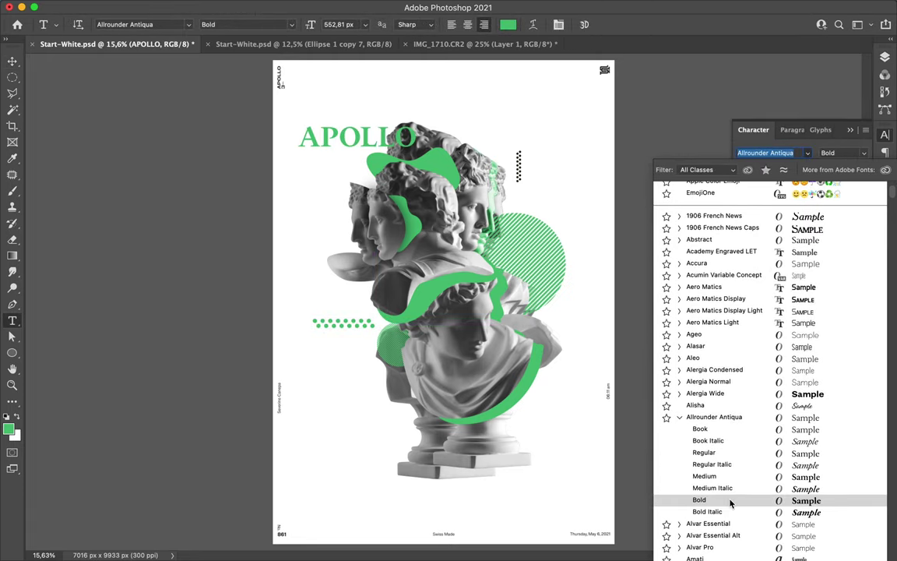
{"action": "left_click", "coordinate": [662, 451]}
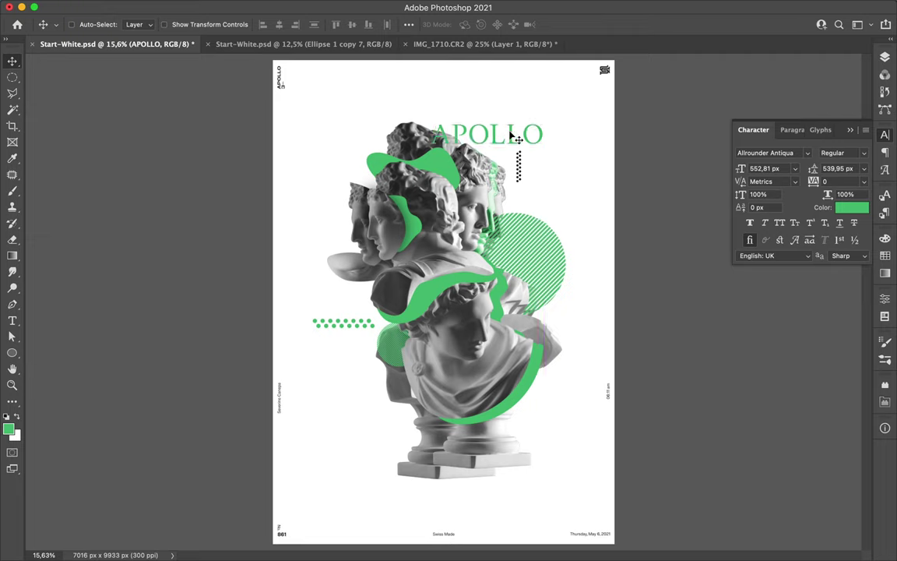
{"action": "left_click", "coordinate": [833, 169]}
{"action": "type", "text": "510"}
{"action": "key", "text": "Return"}
Step: Duplicate the title, retype it as COME, and place it left of the busts
{"action": "left_click_drag", "start_coordinate": [507, 155], "coordinate": [514, 151]}
{"action": "key", "text": "F7"}
{"action": "double_click", "coordinate": [398, 257]}
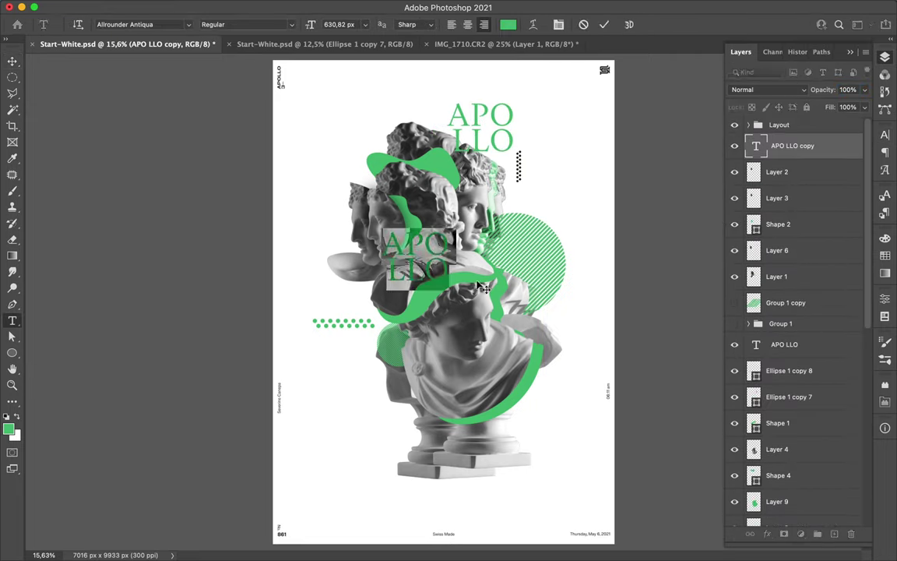
{"action": "type", "text": "COME"}
{"action": "key", "text": "ctrl+Return"}
{"action": "mouse_move", "coordinate": [465, 253]}
{"action": "left_mouse_down"}
{"action": "mouse_move", "coordinate": [388, 296]}
{"action": "mouse_move", "coordinate": [571, 448]}
{"action": "left_mouse_up"}
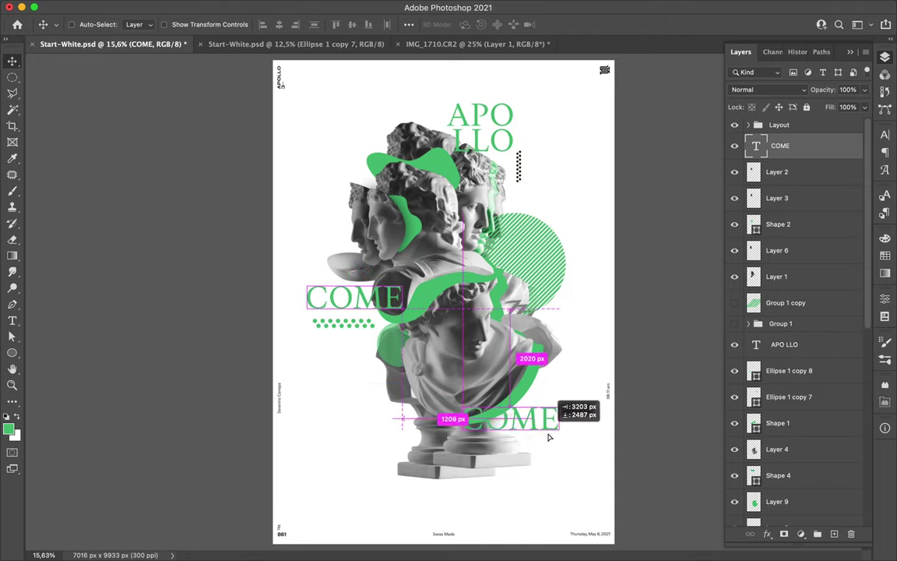
Step: Retype the other duplicate title as BACK below the busts
{"action": "double_click", "coordinate": [506, 436]}
{"action": "type", "text": "BACK"}
{"action": "key", "text": "ctrl+Return"}
{"action": "key", "text": "u"}
{"action": "left_click", "coordinate": [138, 25]}
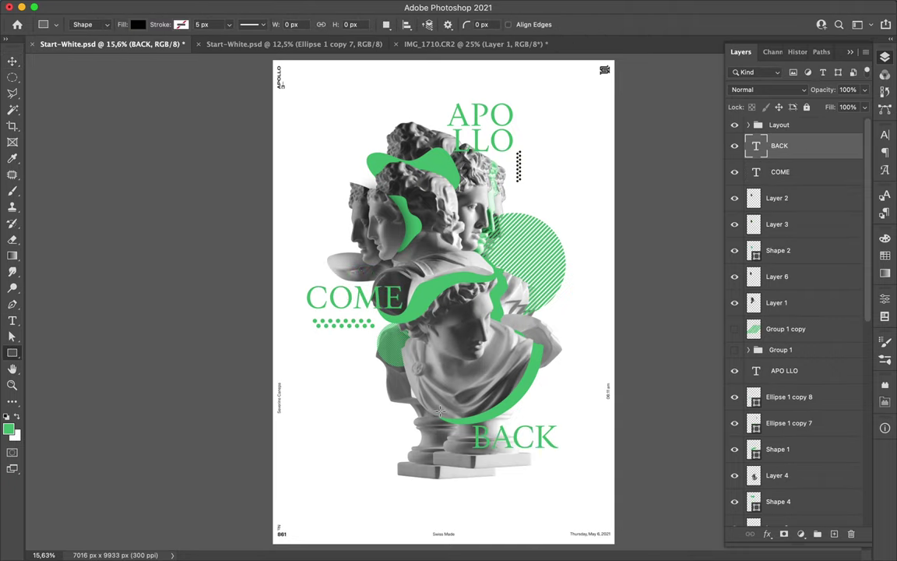
Step: Draw a rectangle, move it lower in the layer stack, and stretch it across the poster
{"action": "left_click_drag", "start_coordinate": [426, 393], "coordinate": [467, 473]}
{"action": "mouse_move", "coordinate": [811, 360]}
{"action": "left_mouse_down"}
{"action": "mouse_move", "coordinate": [793, 391]}
{"action": "mouse_move", "coordinate": [792, 248]}
{"action": "left_mouse_up"}
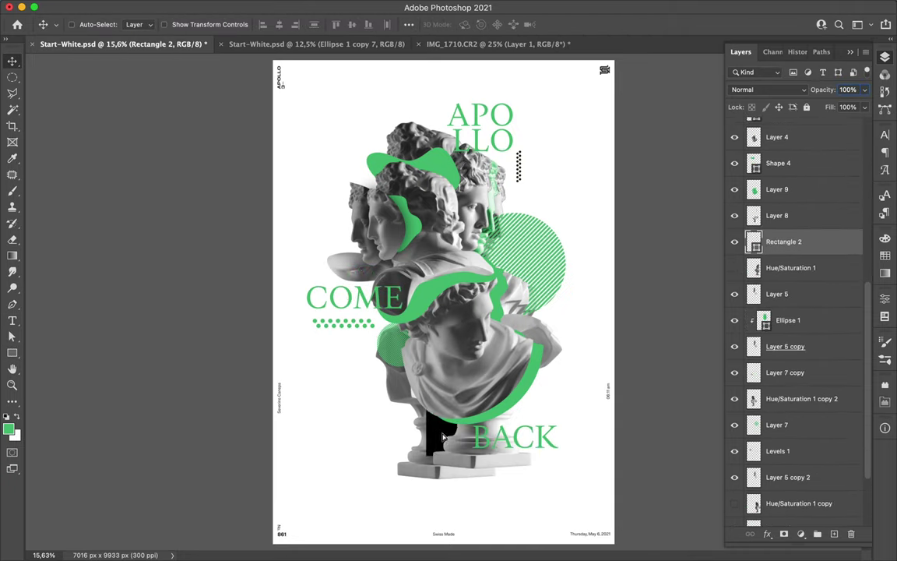
{"action": "left_click_drag", "start_coordinate": [448, 436], "coordinate": [420, 436]}
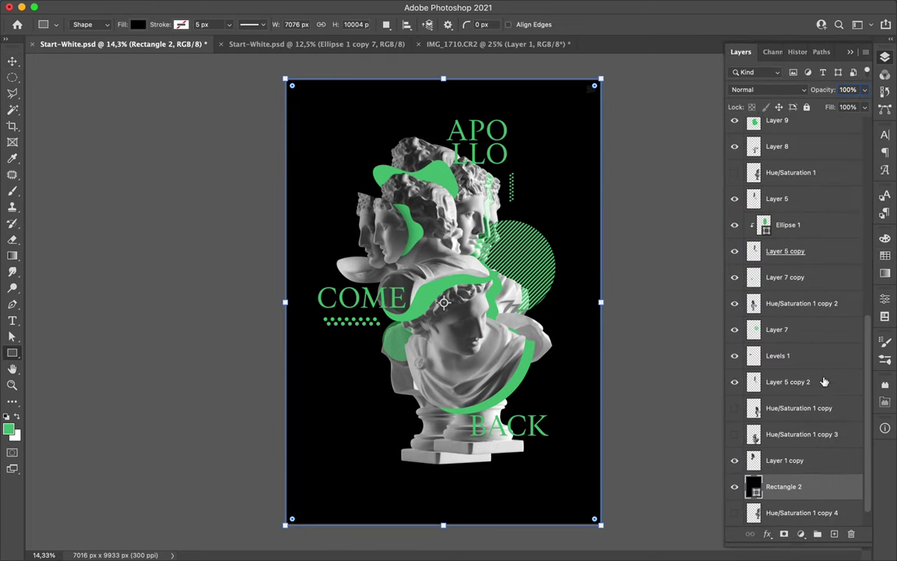
Step: Fill the rectangle with a white-grey radial gradient and reduce its fill
{"action": "left_click_drag", "start_coordinate": [286, 438], "coordinate": [285, 321]}
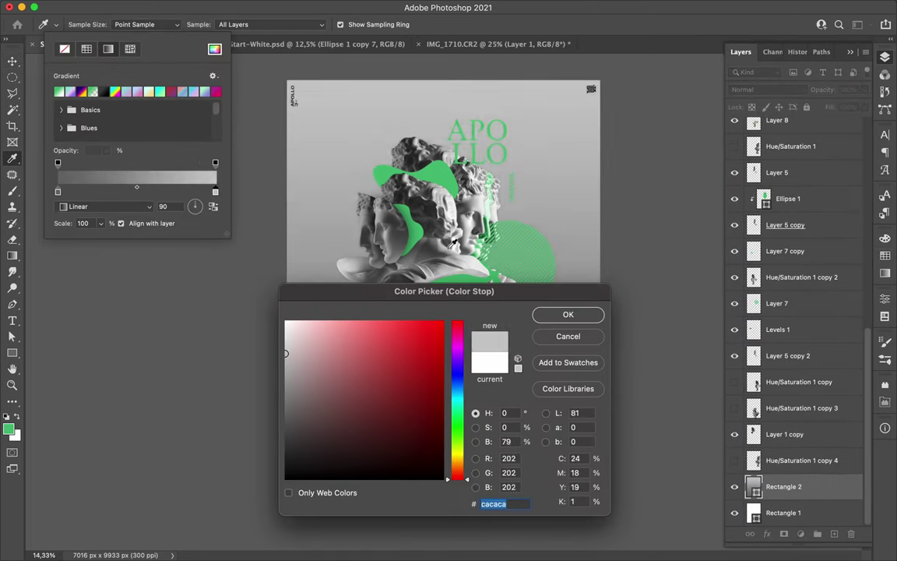
{"action": "left_click", "coordinate": [588, 314]}
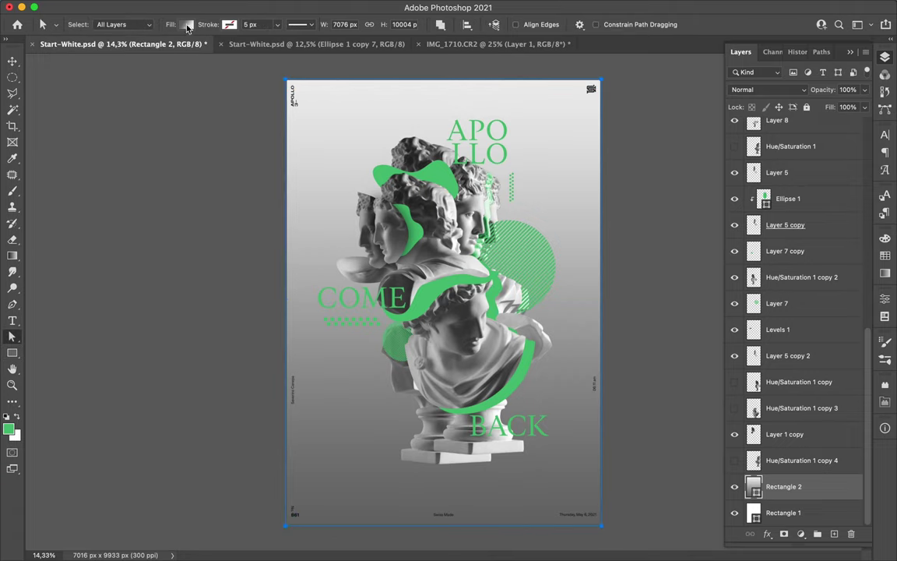
{"action": "key", "text": "v"}
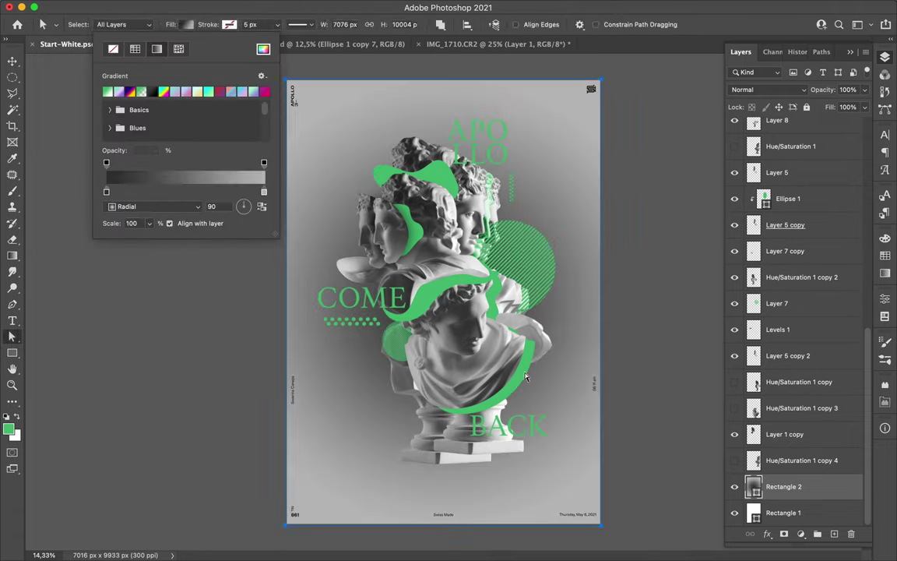
{"action": "left_click", "coordinate": [275, 316]}
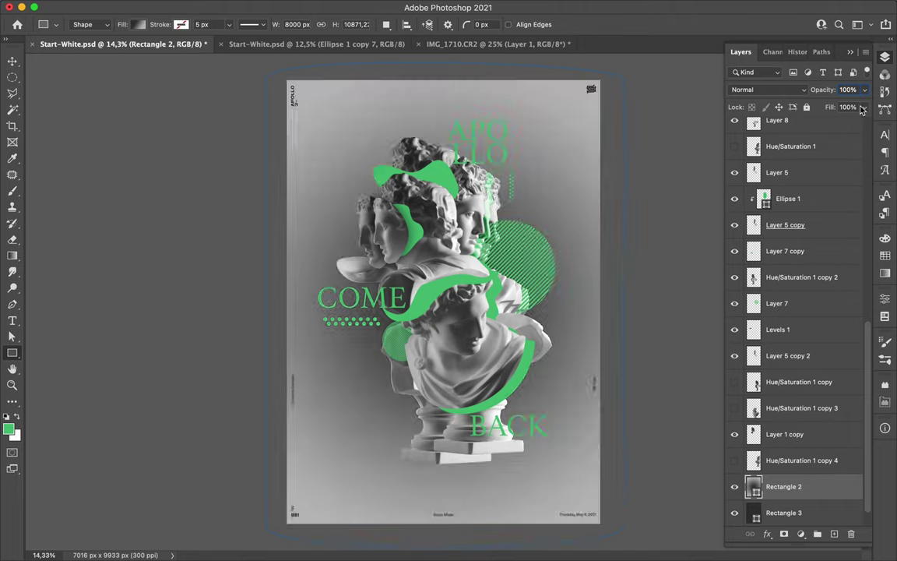
{"action": "left_click_drag", "start_coordinate": [862, 110], "coordinate": [828, 123]}
Step: Change Rectangle 2's blend mode, raise its fill to about 90%, and select Hue/Saturation 1
{"action": "left_click", "coordinate": [771, 89]}
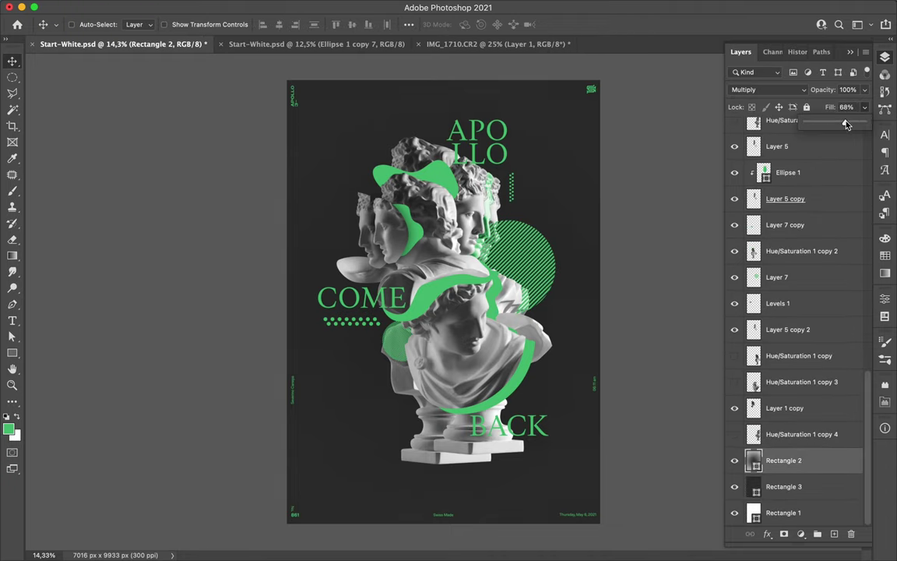
{"action": "left_click_drag", "start_coordinate": [847, 125], "coordinate": [860, 125]}
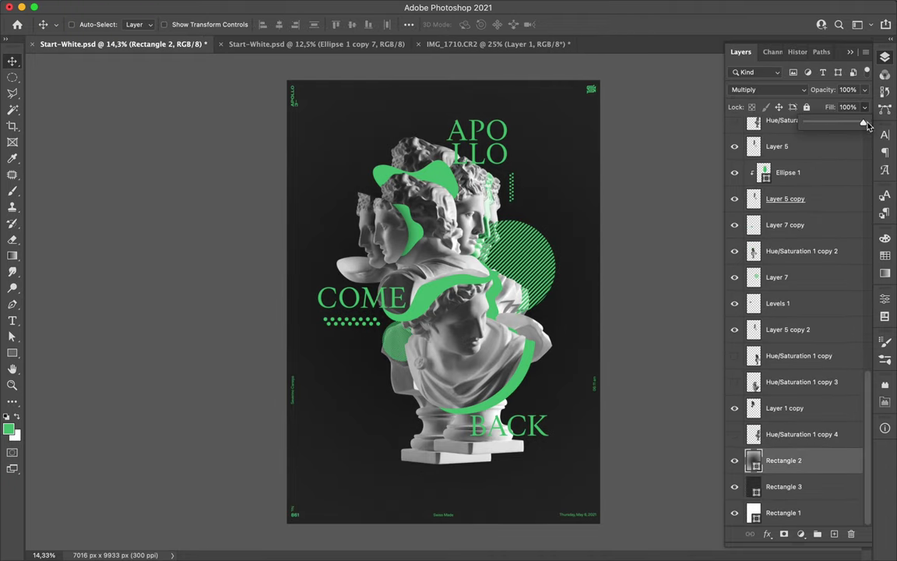
{"action": "left_click", "coordinate": [785, 434]}
{"action": "left_click", "coordinate": [785, 408]}
{"action": "scroll", "coordinate": [792, 470], "scroll_direction": "up", "scroll_amount": 5}
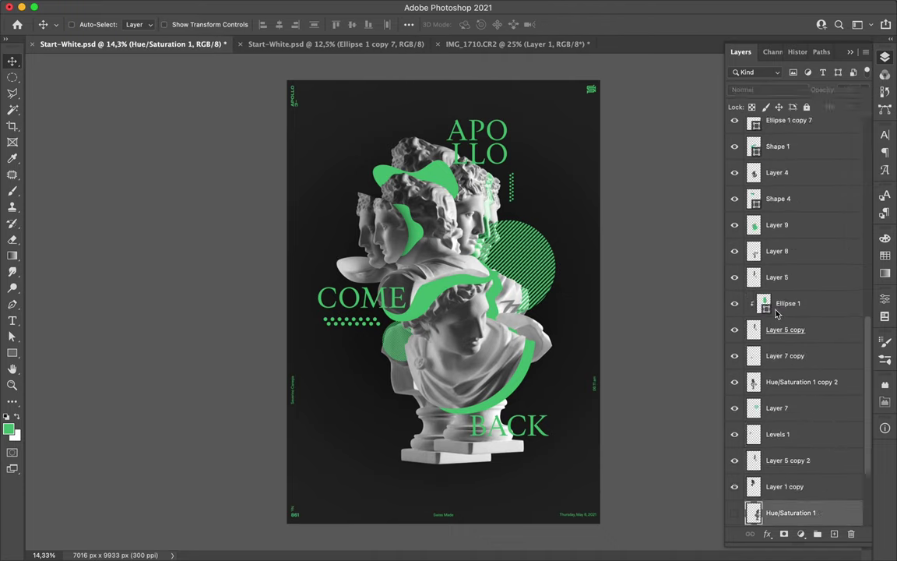
Step: Add a Levels 2 adjustment with inputs 28, 1.30 and 222
{"action": "left_click", "coordinate": [801, 534]}
{"action": "left_click", "coordinate": [810, 316]}
{"action": "mouse_move", "coordinate": [705, 426]}
{"action": "left_mouse_down"}
{"action": "mouse_move", "coordinate": [744, 427]}
{"action": "mouse_move", "coordinate": [720, 427]}
{"action": "left_mouse_up"}
{"action": "left_click_drag", "start_coordinate": [820, 427], "coordinate": [836, 426]}
{"action": "mouse_move", "coordinate": [779, 427]}
{"action": "left_mouse_down"}
{"action": "mouse_move", "coordinate": [761, 427]}
{"action": "mouse_move", "coordinate": [779, 427]}
{"action": "left_mouse_up"}
{"action": "left_click", "coordinate": [885, 57]}
Step: Apply High Pass at 38.8 px radius, blended in Overlay at 20% fill
{"action": "left_click", "coordinate": [753, 146]}
{"action": "left_click", "coordinate": [315, 7]}
{"action": "left_click", "coordinate": [496, 306]}
{"action": "key", "text": "Escape"}
{"action": "left_click", "coordinate": [315, 8]}
{"action": "left_click", "coordinate": [467, 296]}
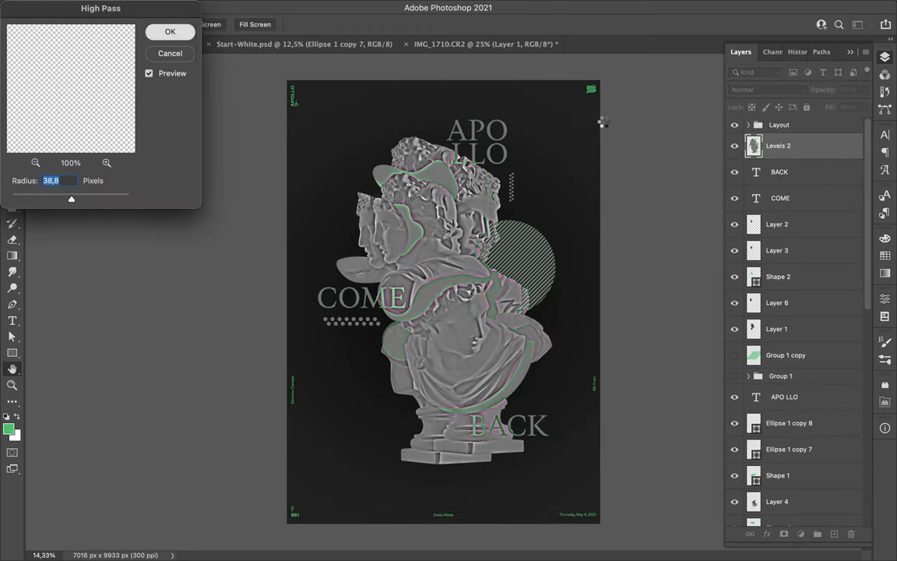
{"action": "key", "text": "Return"}
{"action": "left_click", "coordinate": [779, 90]}
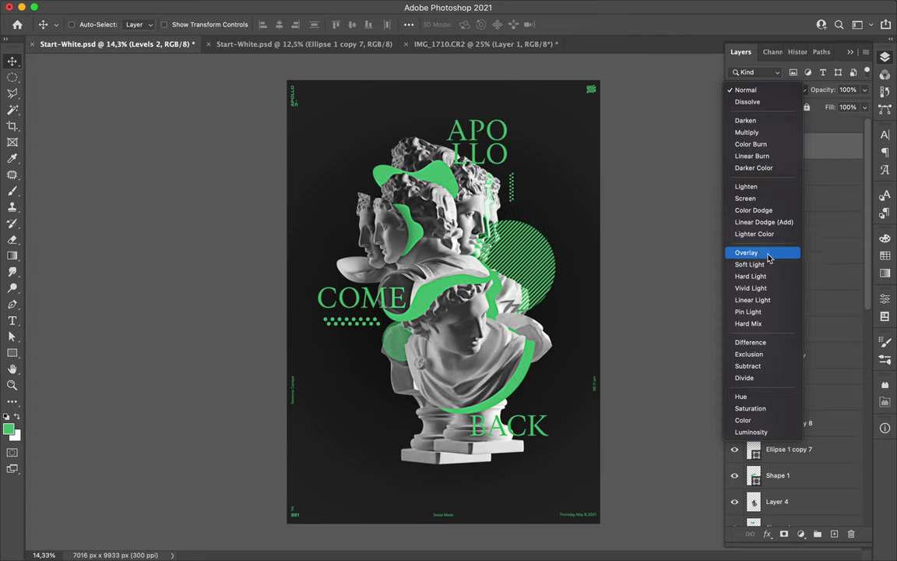
{"action": "left_click", "coordinate": [747, 254]}
{"action": "left_click_drag", "start_coordinate": [864, 107], "coordinate": [816, 124]}
Step: Add a Levels 3 adjustment that darkens the shadows for a deeper vignette
{"action": "left_click", "coordinate": [800, 534]}
{"action": "left_click", "coordinate": [711, 434]}
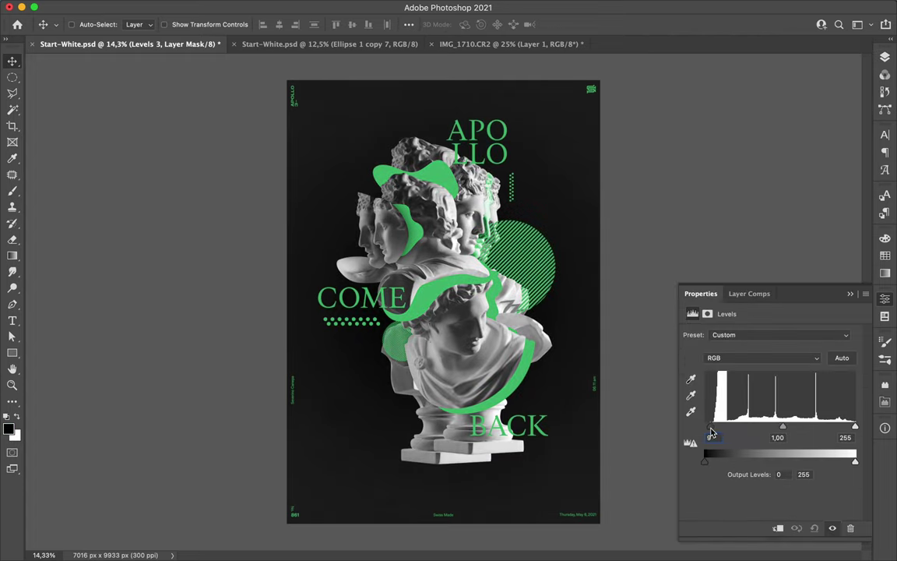
{"action": "left_click_drag", "start_coordinate": [856, 426], "coordinate": [821, 427]}
{"action": "key", "text": "F7"}
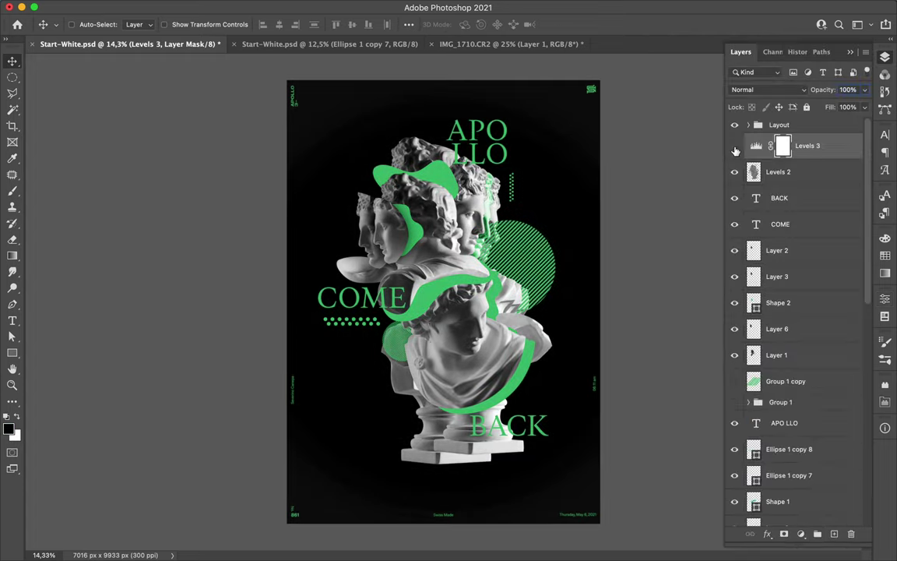
{"action": "left_click", "coordinate": [632, 6]}
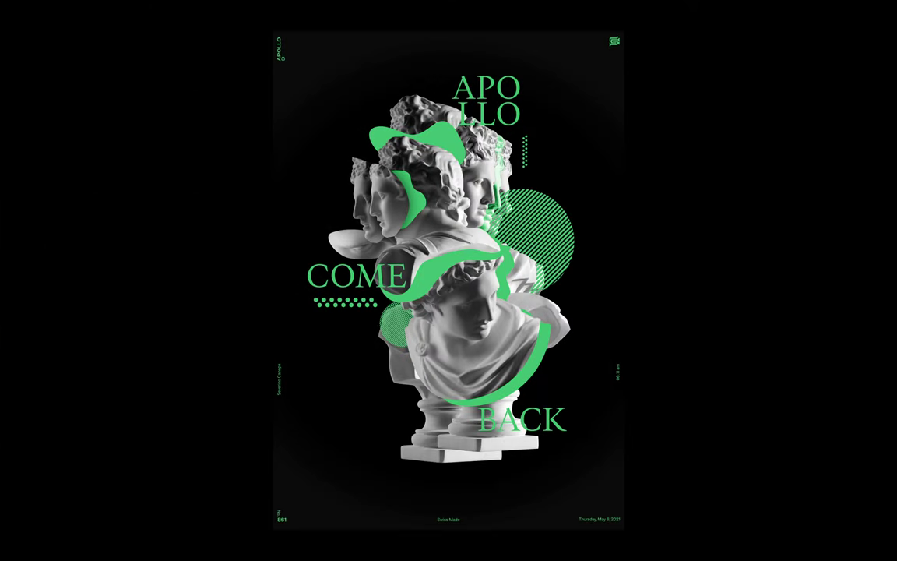